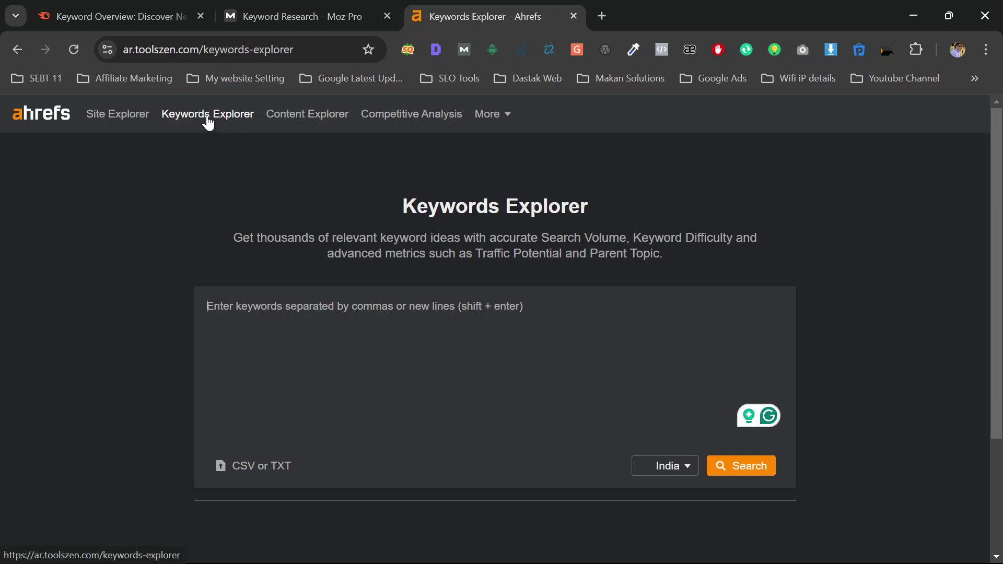
scroll(430, 336, down, 1)
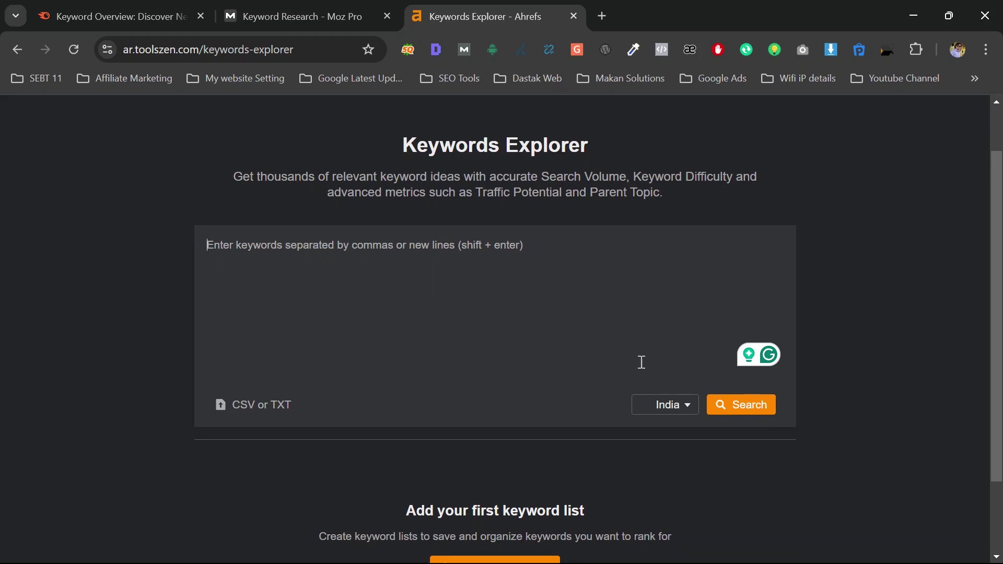
click(671, 410)
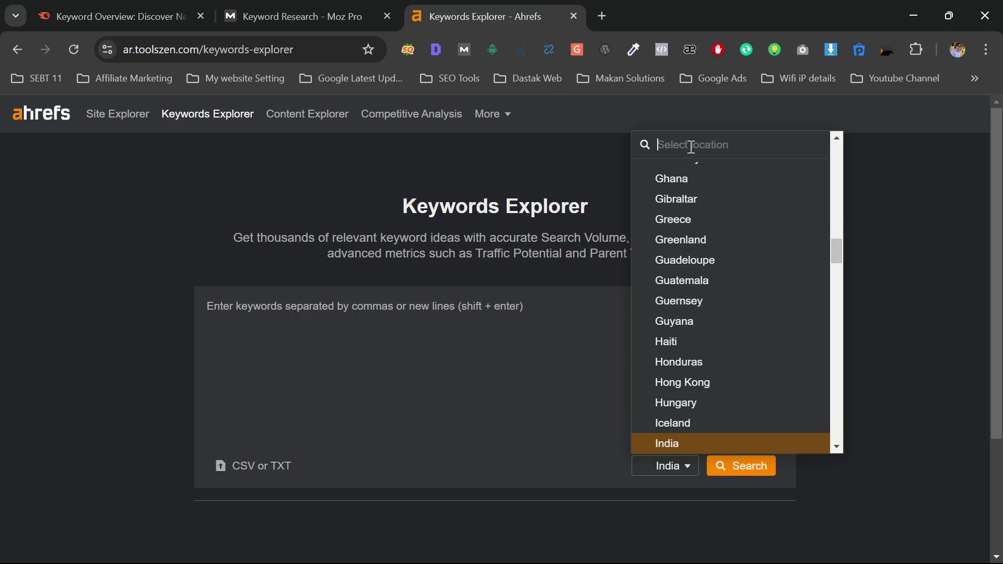
click(673, 143)
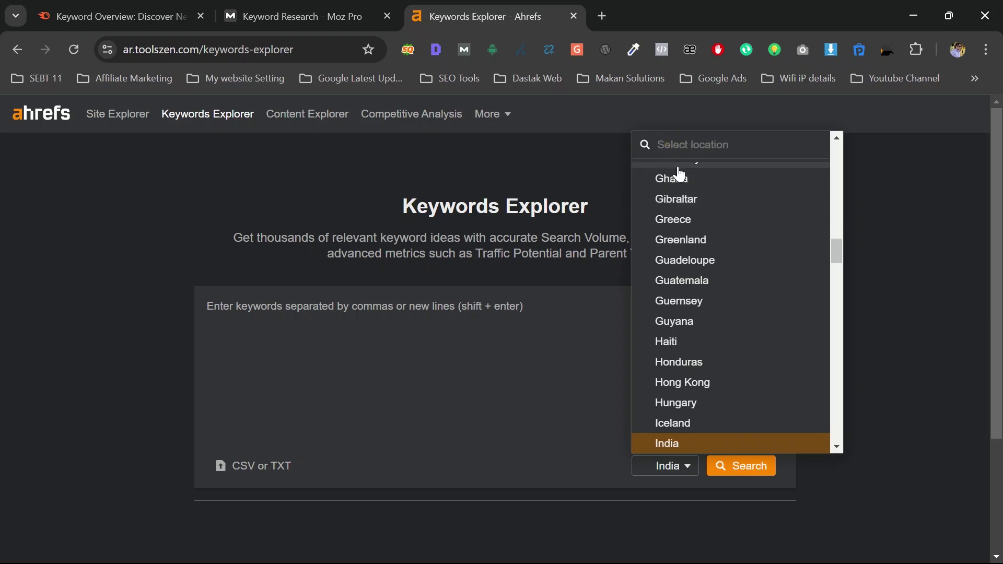
scroll(693, 285, down, 3)
scroll(694, 287, up, 3)
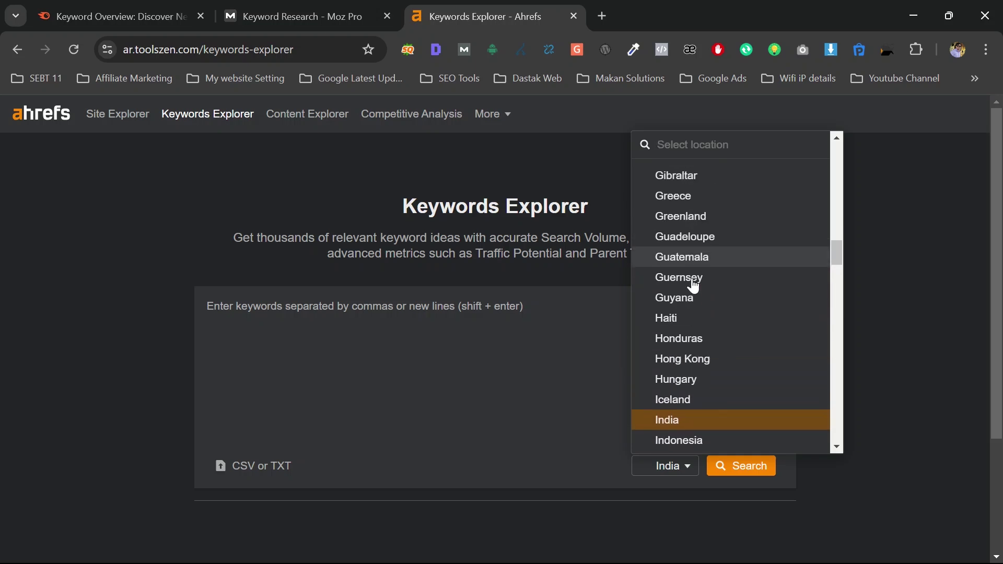
click(502, 434)
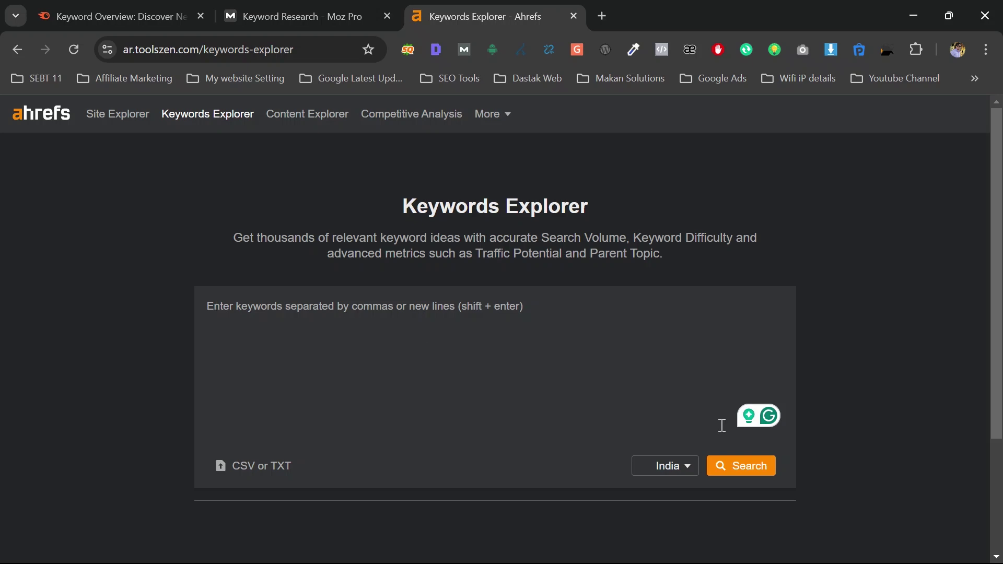
Run the Keywords Explorer search for India without a keyword and skim the top searches.
click(742, 474)
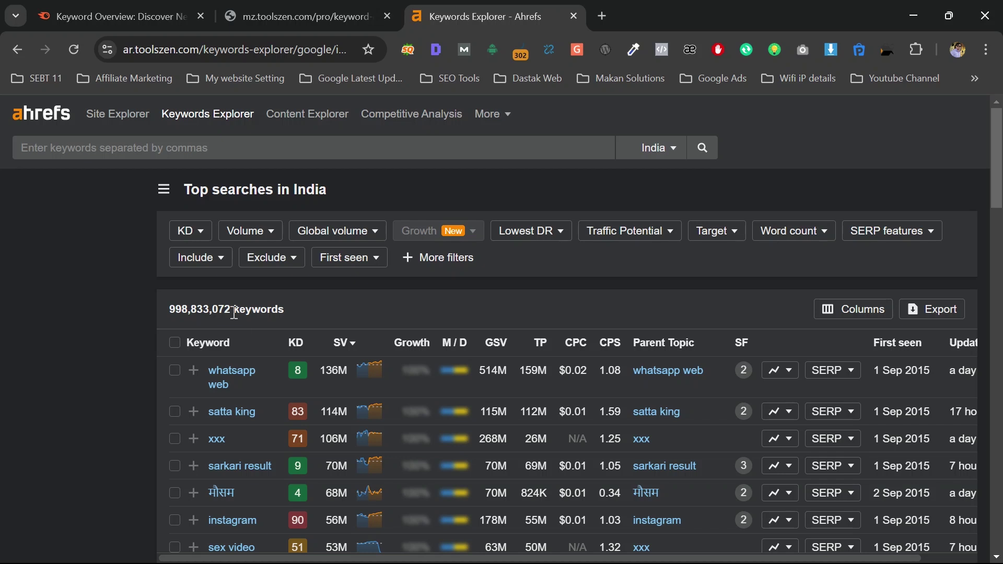
scroll(547, 405, down, 15)
scroll(546, 405, up, 9)
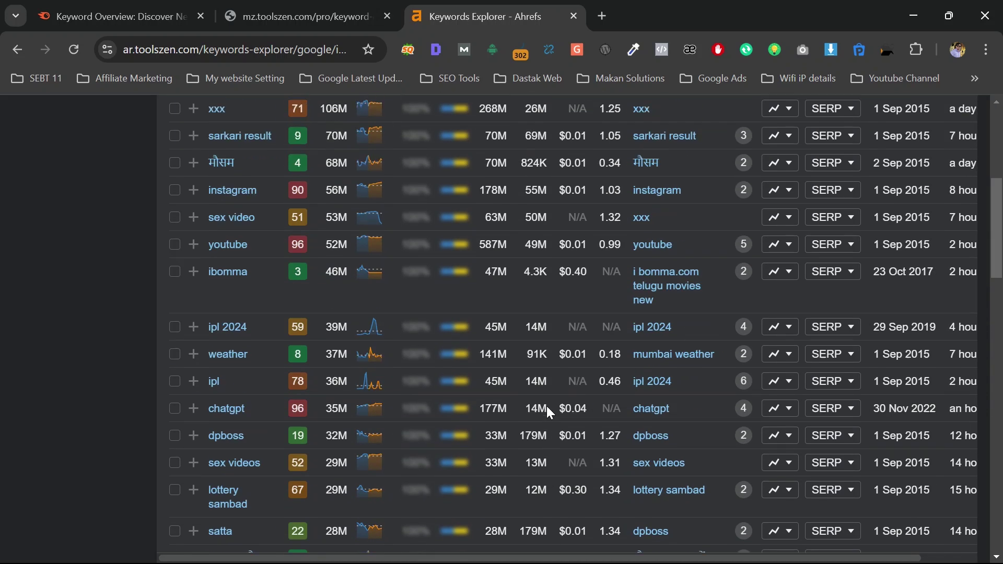
scroll(546, 406, up, 6)
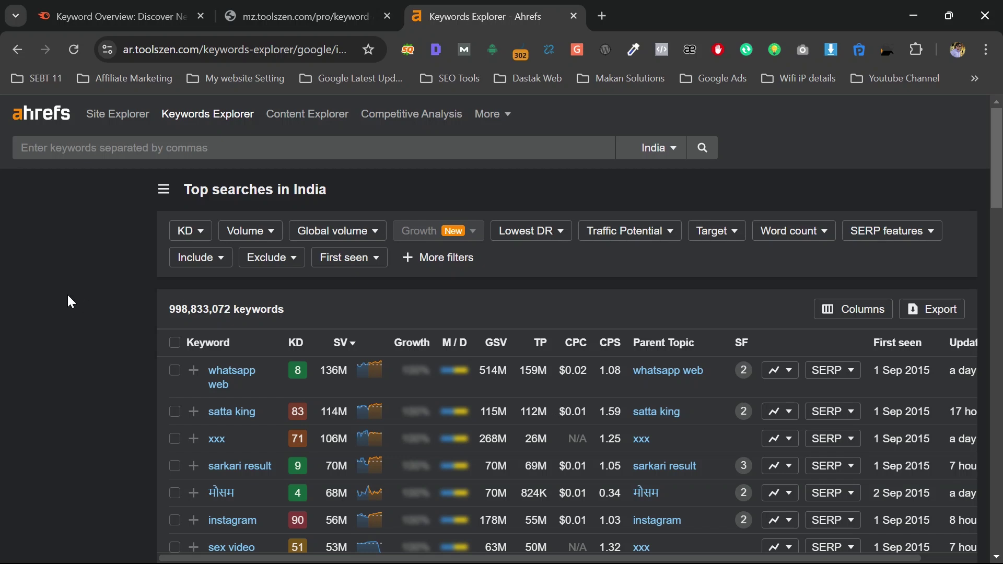
Filter the top searches to a keyword difficulty (KD) of up to 5.
click(197, 230)
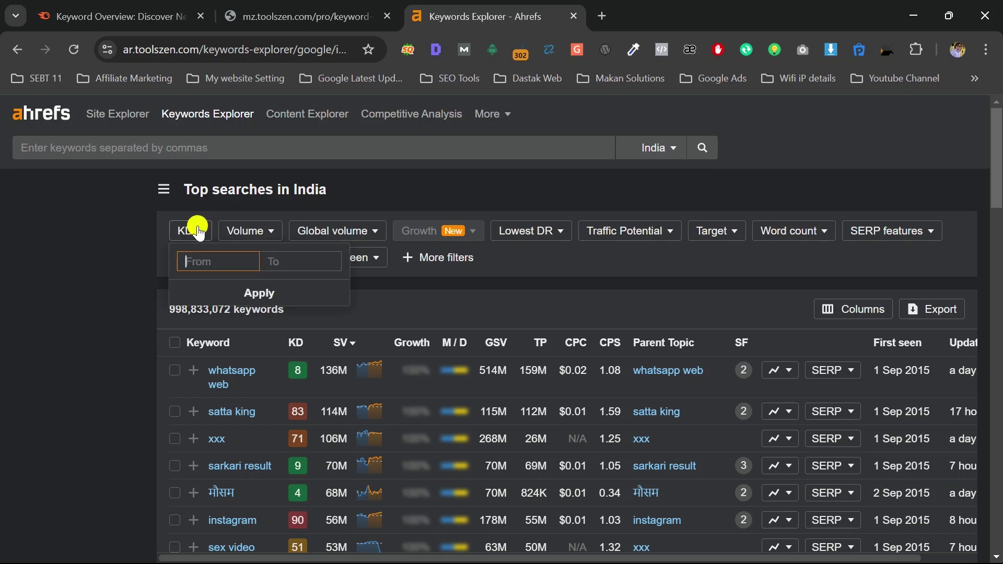
click(288, 264)
text(5)
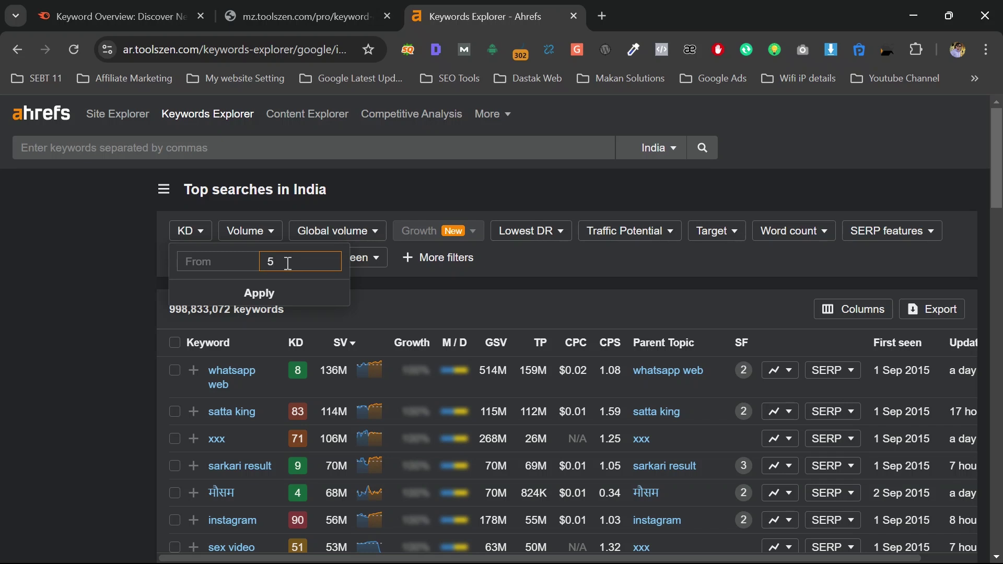
click(260, 300)
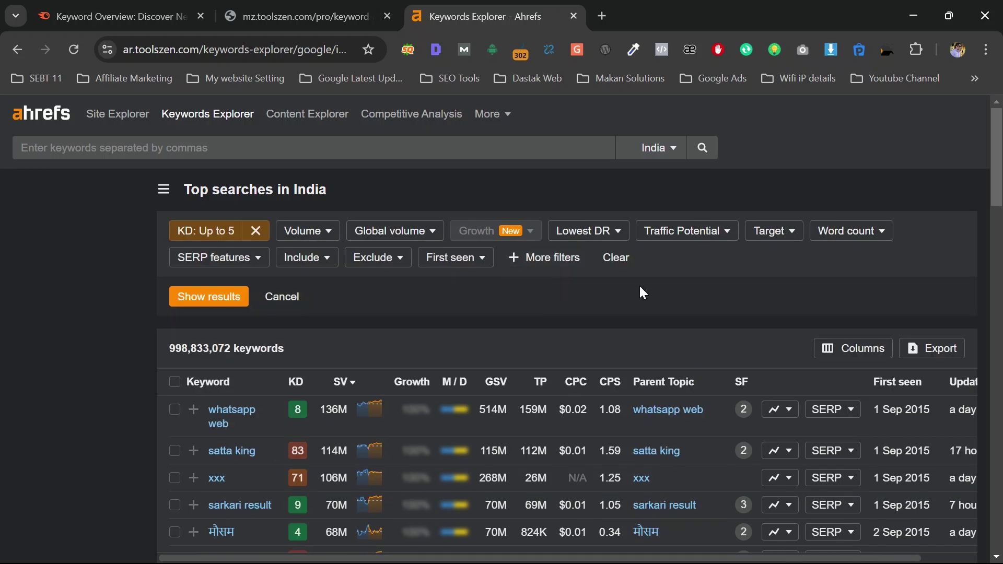
Add a Lowest DR filter for keywords with a DR of up to 10 in the top 5.
click(591, 231)
click(588, 306)
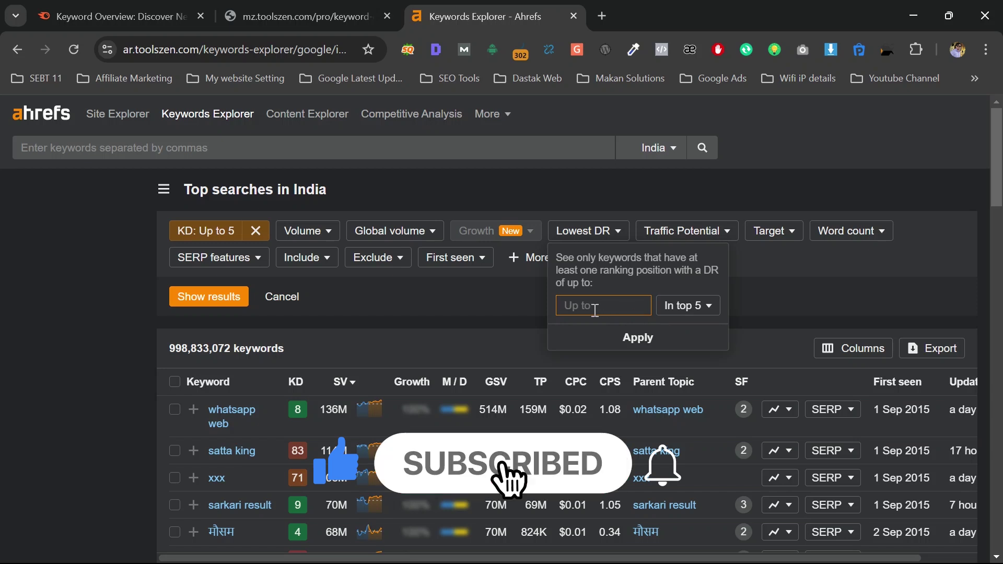
text(10)
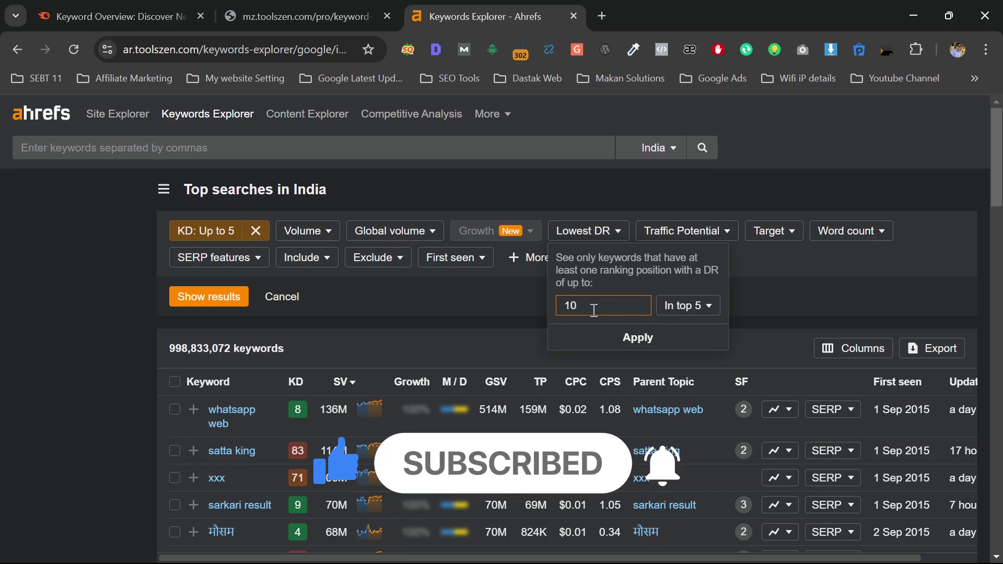
click(638, 340)
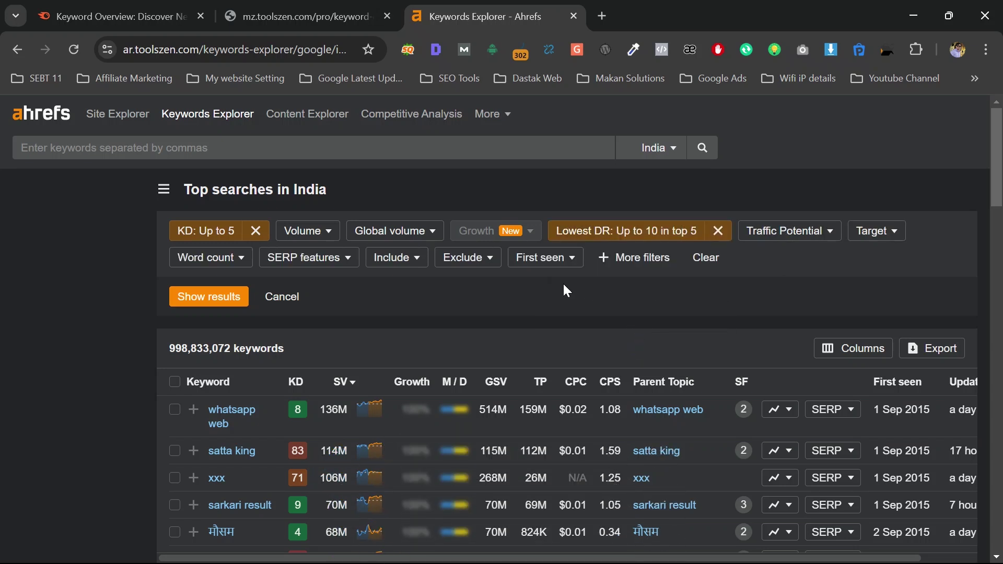
Limit the word count to 3–7 and show the results for the chosen filters.
click(217, 259)
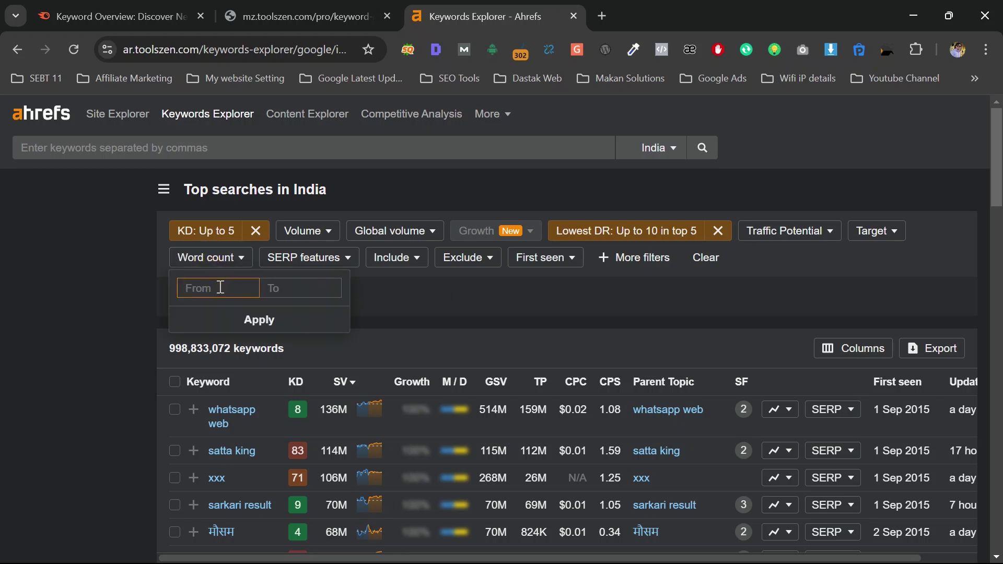
text(3)
click(299, 285)
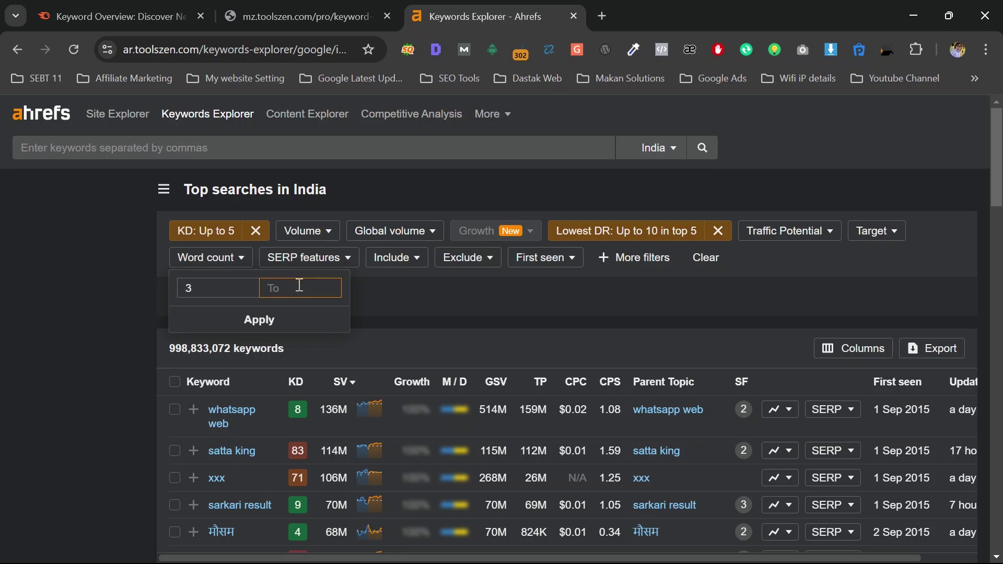
text(7)
click(243, 324)
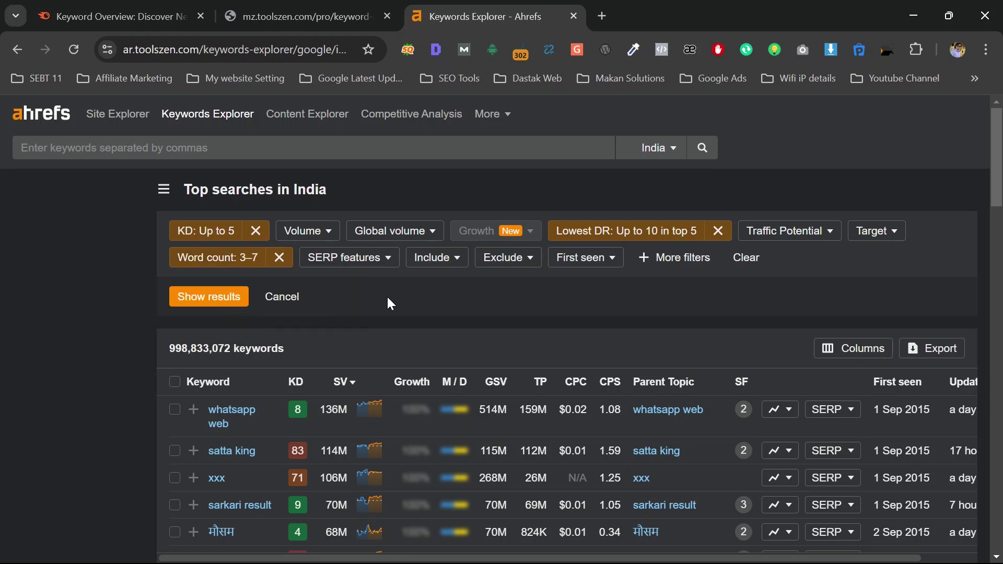
click(199, 302)
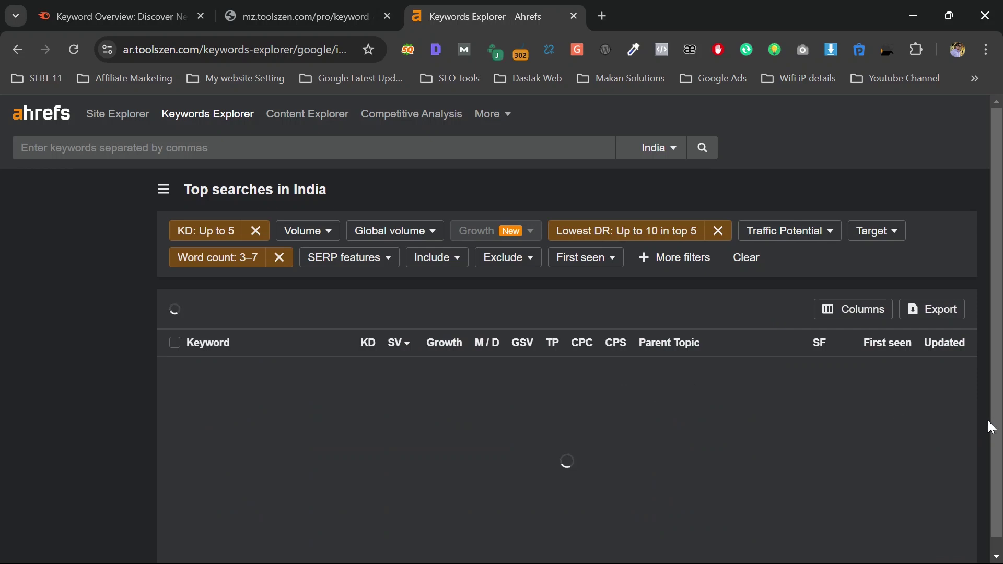
scroll(992, 427, down, 2)
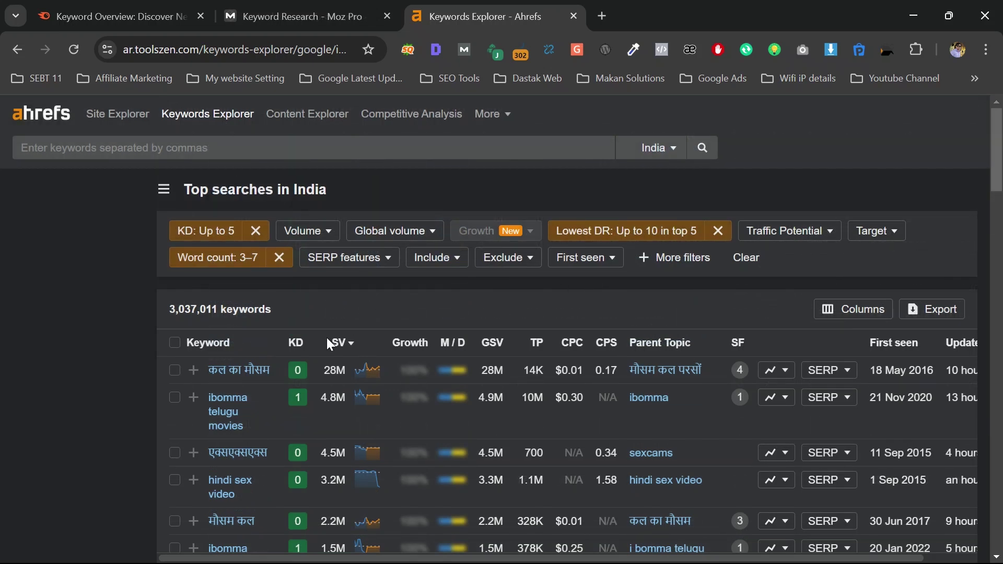
Add an Include filter set to any word with the term "mod apk" and show the updated results.
scroll(492, 431, down, 12)
scroll(491, 431, down, 4)
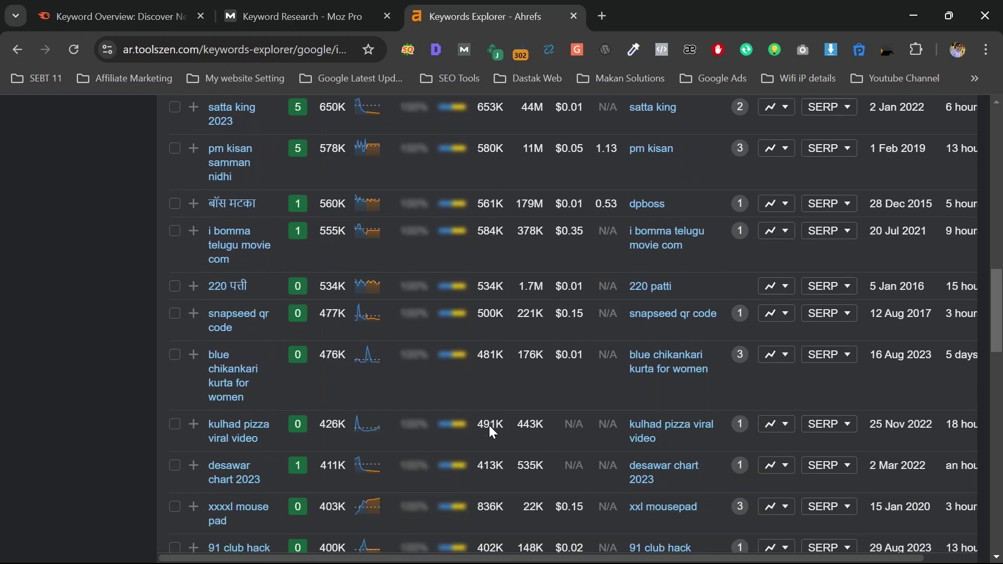
scroll(492, 431, up, 18)
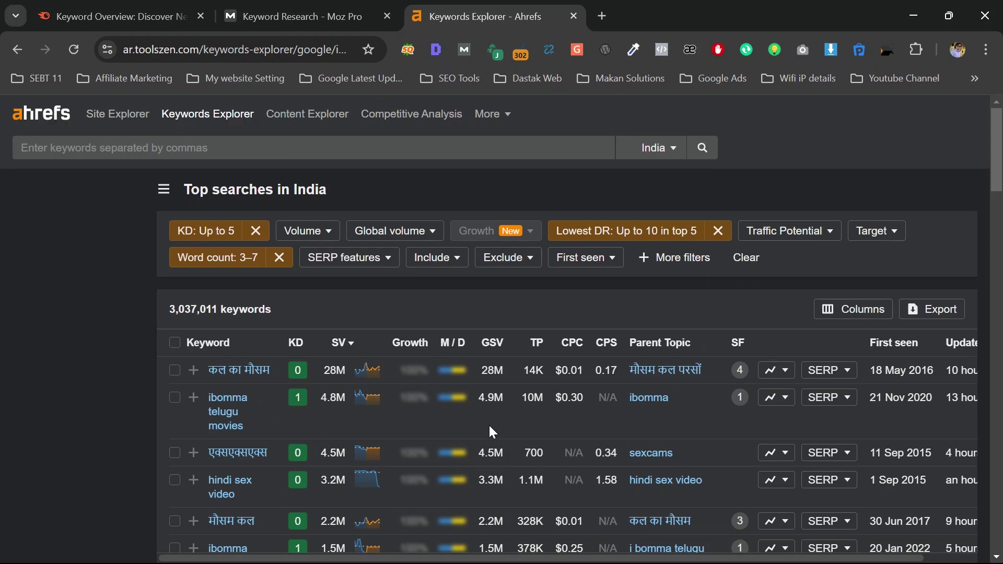
click(431, 264)
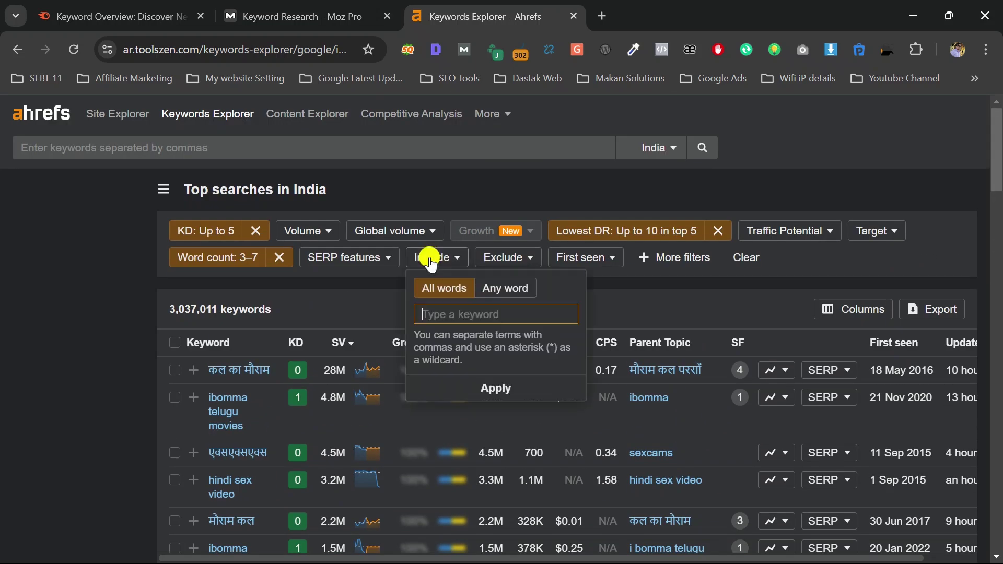
click(518, 293)
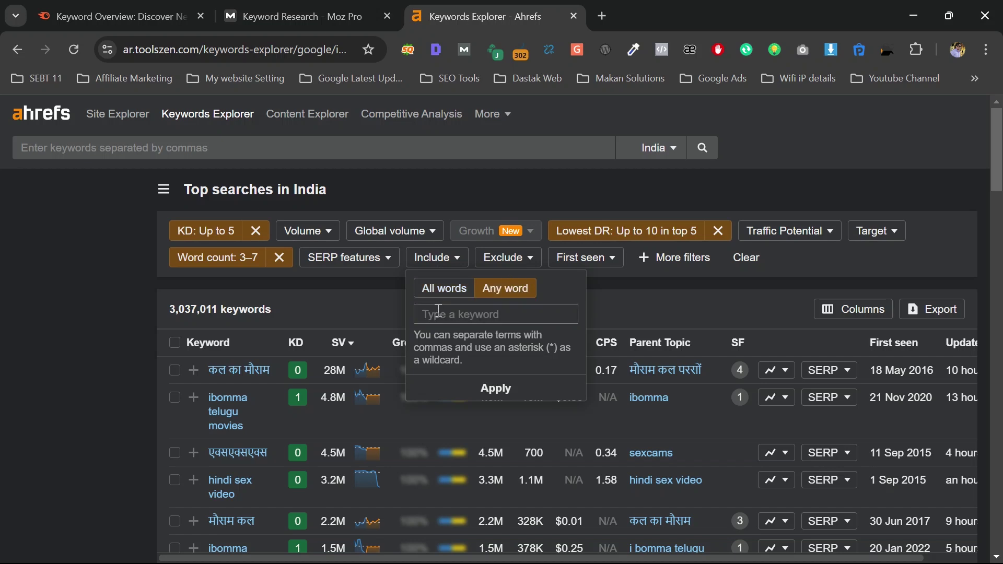
click(456, 311)
text(mod apk)
click(491, 393)
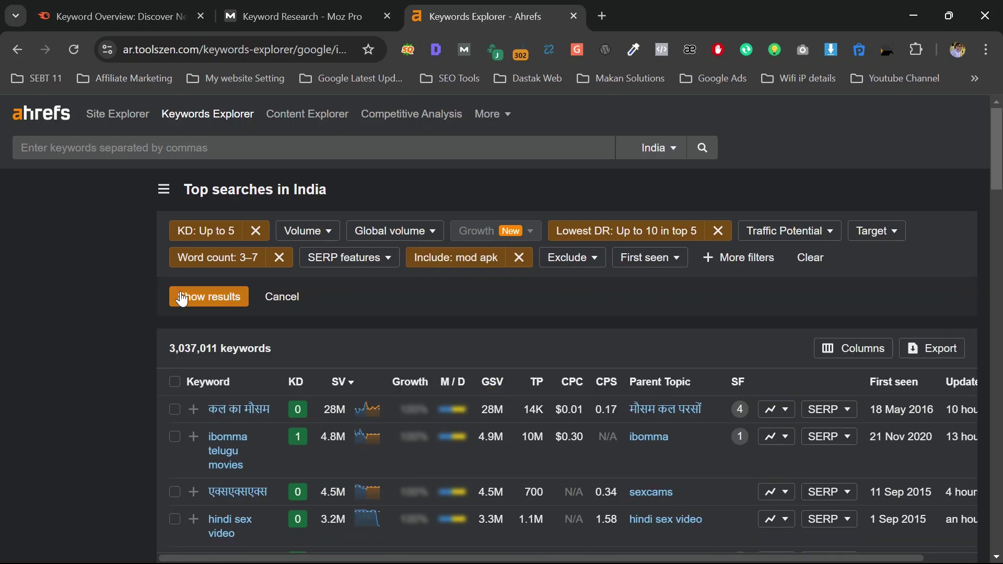
click(216, 297)
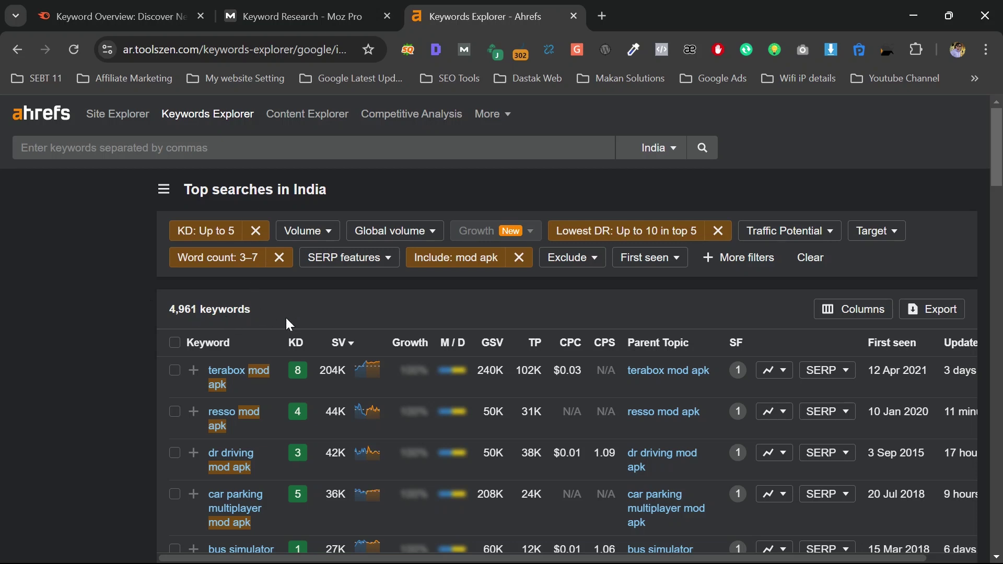
Select all keywords on the page and export the first 1,000 results as CSV (UTF-16, best for Excel).
scroll(328, 429, down, 6)
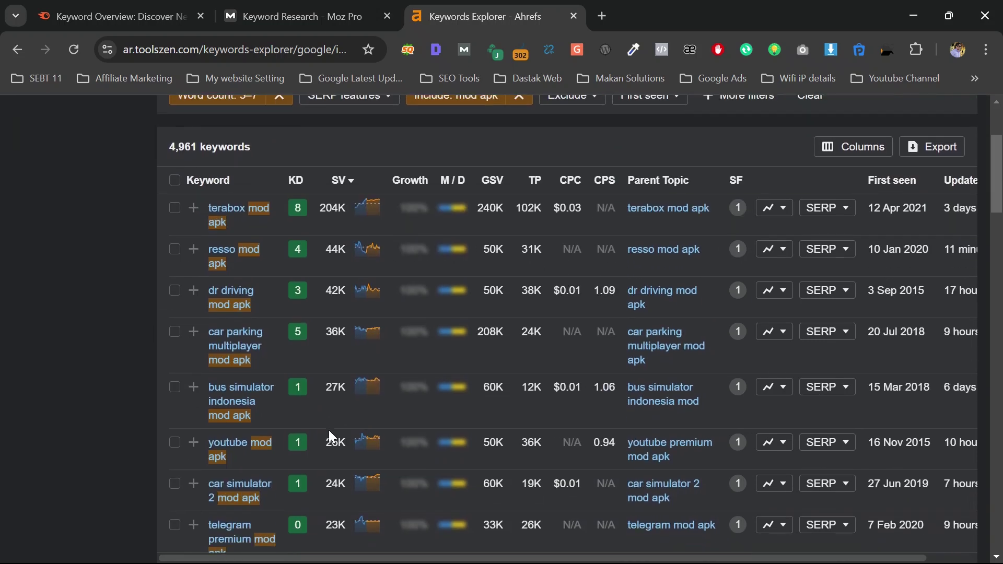
scroll(328, 428, up, 5)
scroll(328, 430, up, 1)
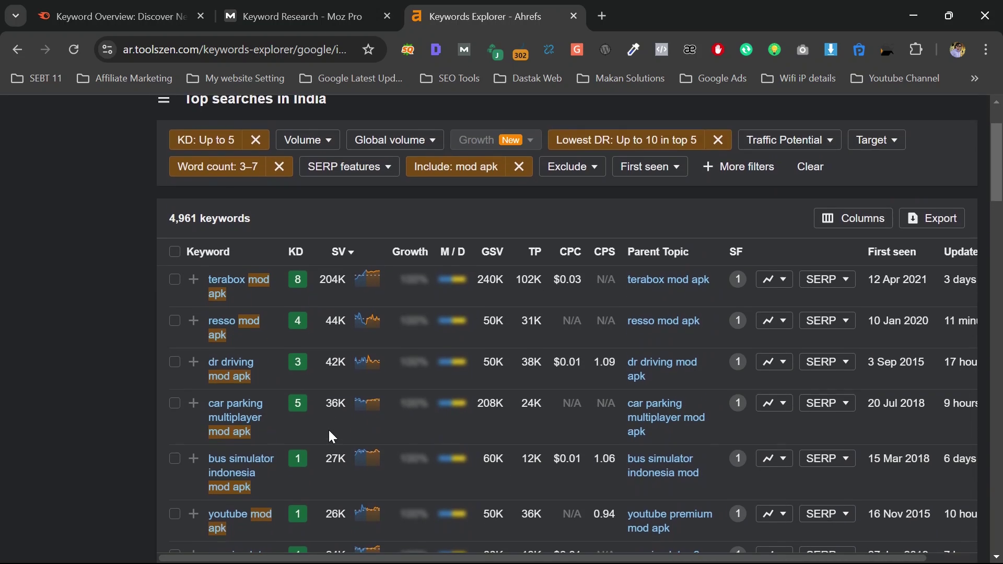
click(174, 258)
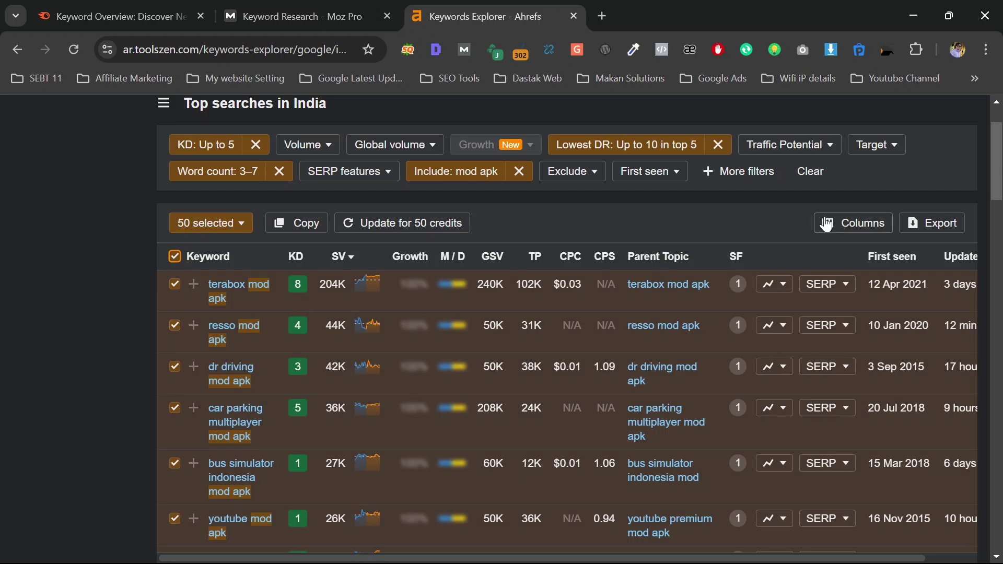
click(927, 220)
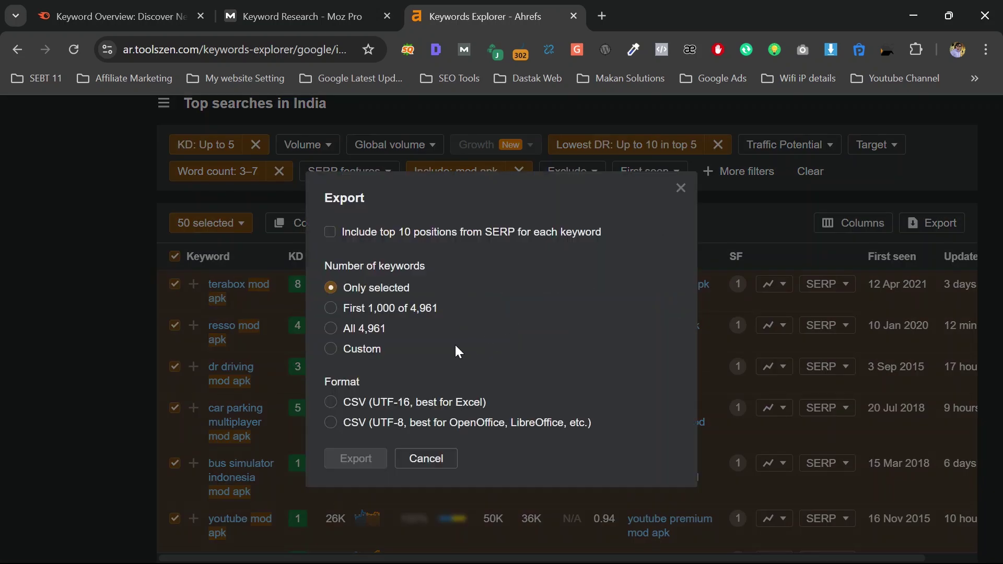
click(397, 308)
click(331, 403)
click(352, 458)
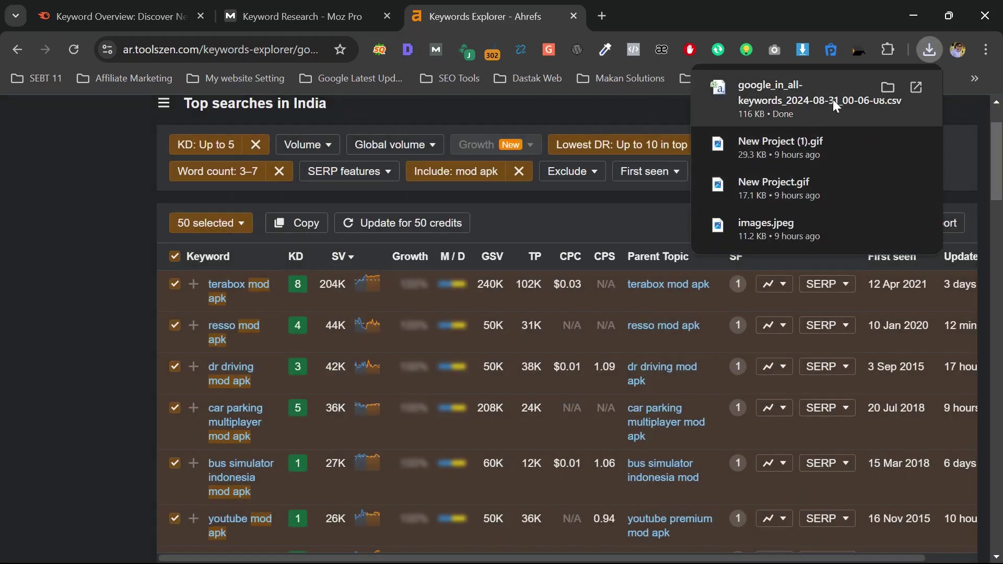
Open the downloaded keywords CSV in Excel and widen the Keyword column to fit its text.
click(757, 99)
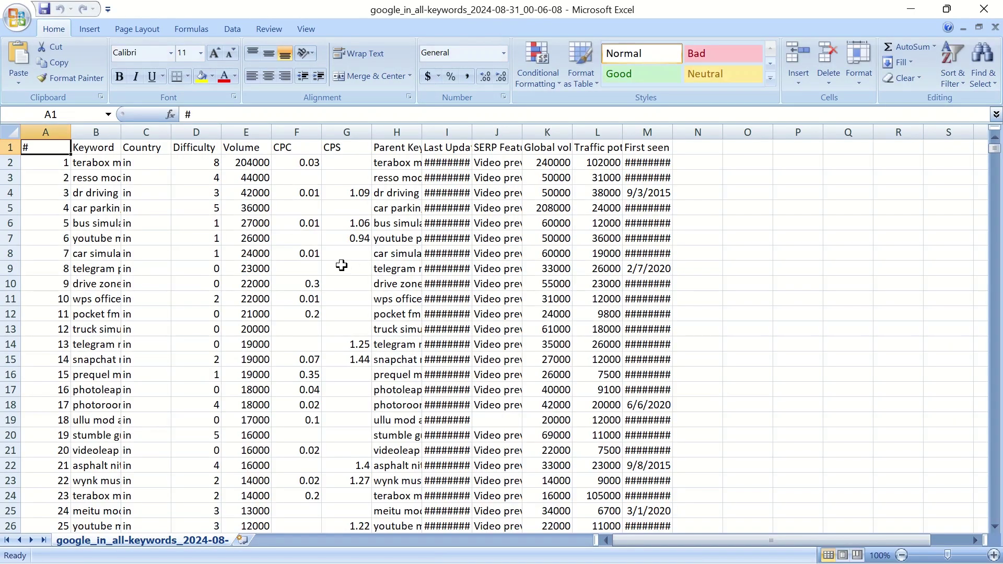
drag(120, 128, 334, 155)
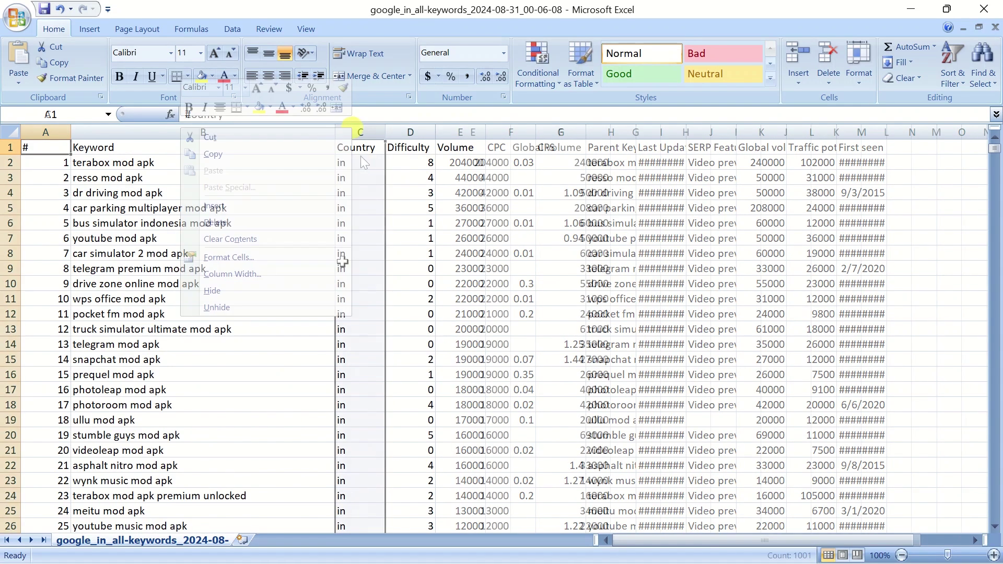
Delete the surplus columns, keeping only #, Keyword, Difficulty, Volume and Global volume.
click(243, 222)
click(639, 282)
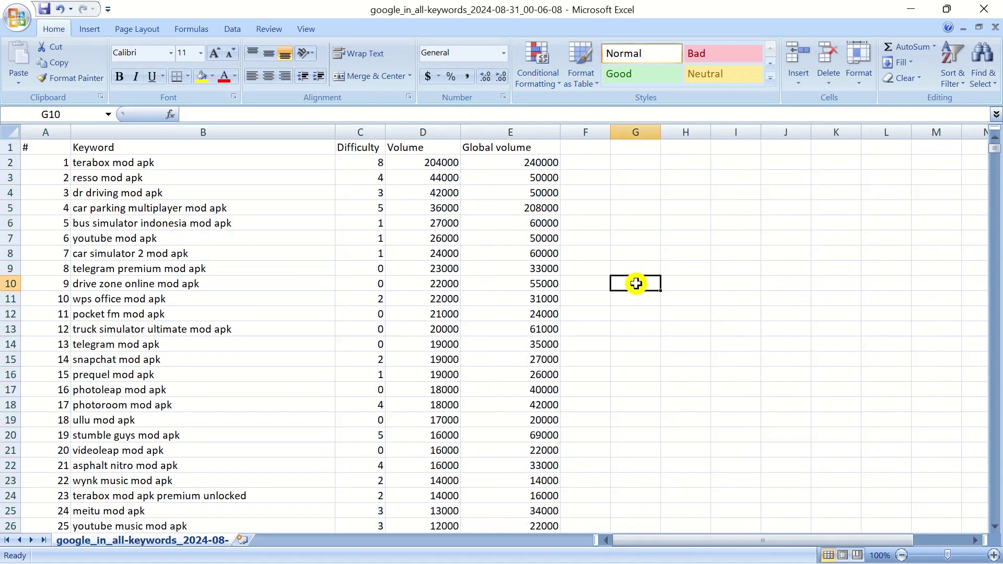
key(ctrl+Up)
key(Down)
key(Left)
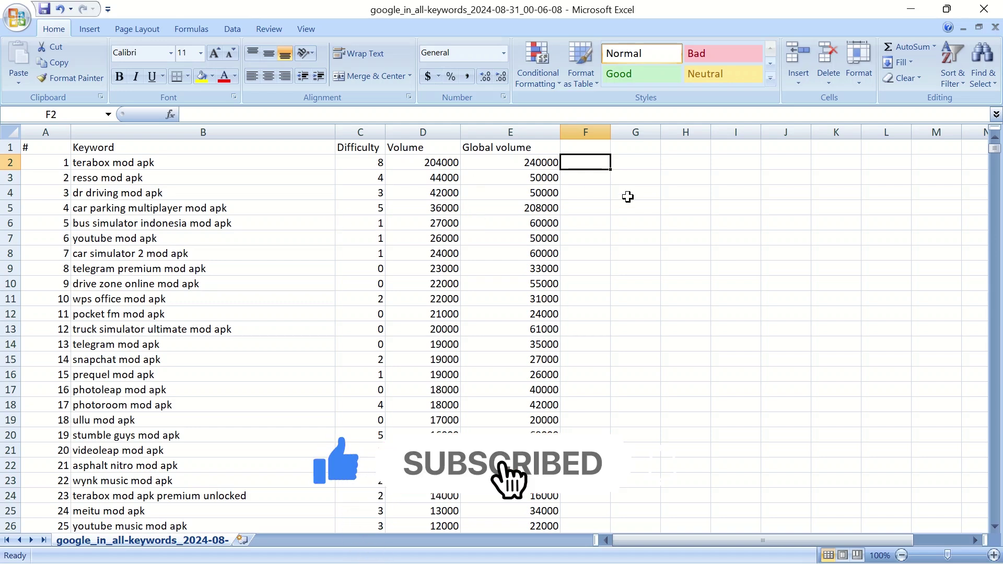
Review the exported mod apk keywords with their difficulty and search volumes.
scroll(193, 359, down, 15)
scroll(193, 360, down, 18)
scroll(193, 360, up, 13)
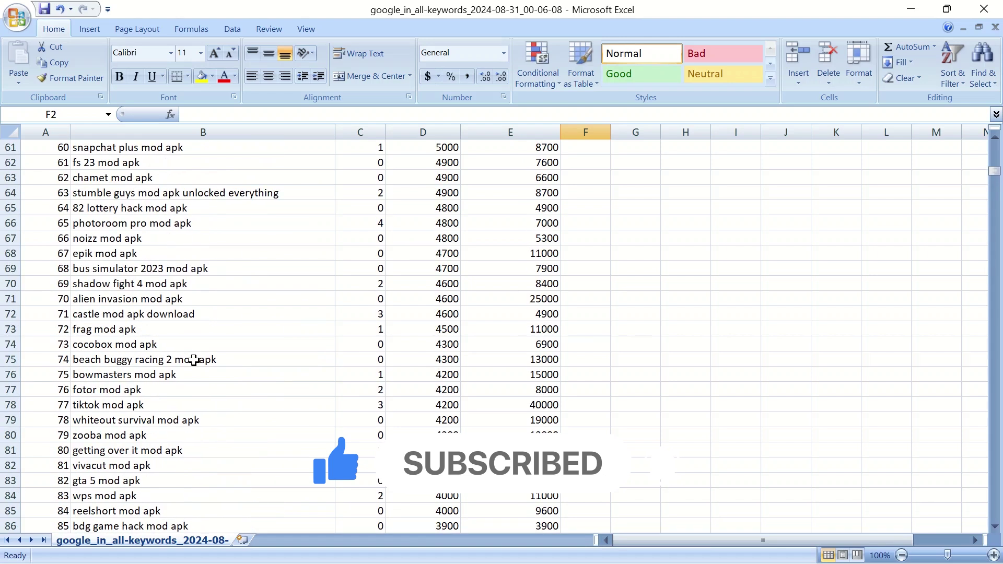
Copy the first 50 keywords from the Keyword column, starting with "terabox mod apk" in cell B2.
scroll(193, 360, up, 20)
scroll(193, 360, down, 3)
scroll(193, 360, up, 3)
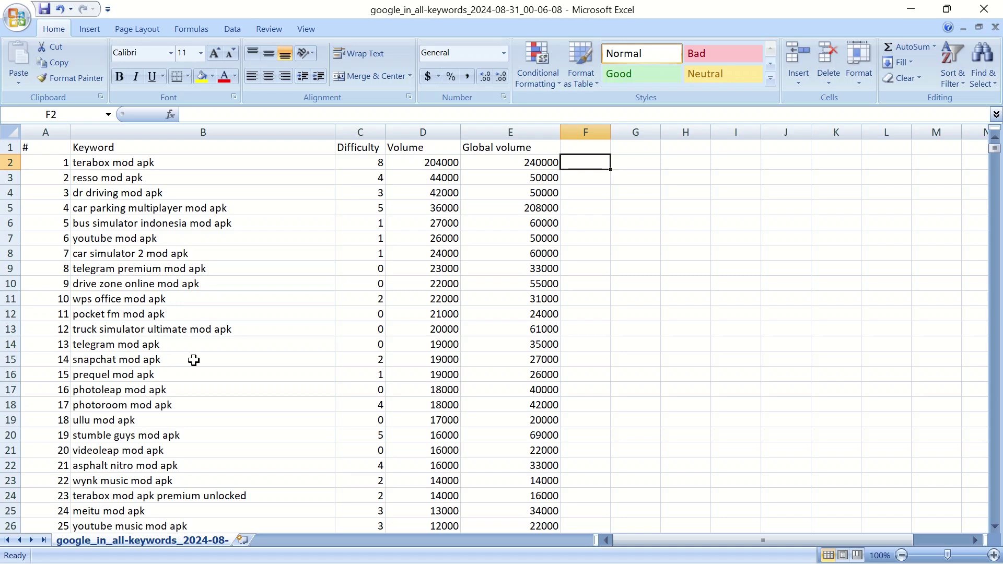
key(Left)
key(Left)
key(Left)
key(Left)
key(ctrl+shift+Down)
key(ctrl+c)
scroll(193, 360, up, 8)
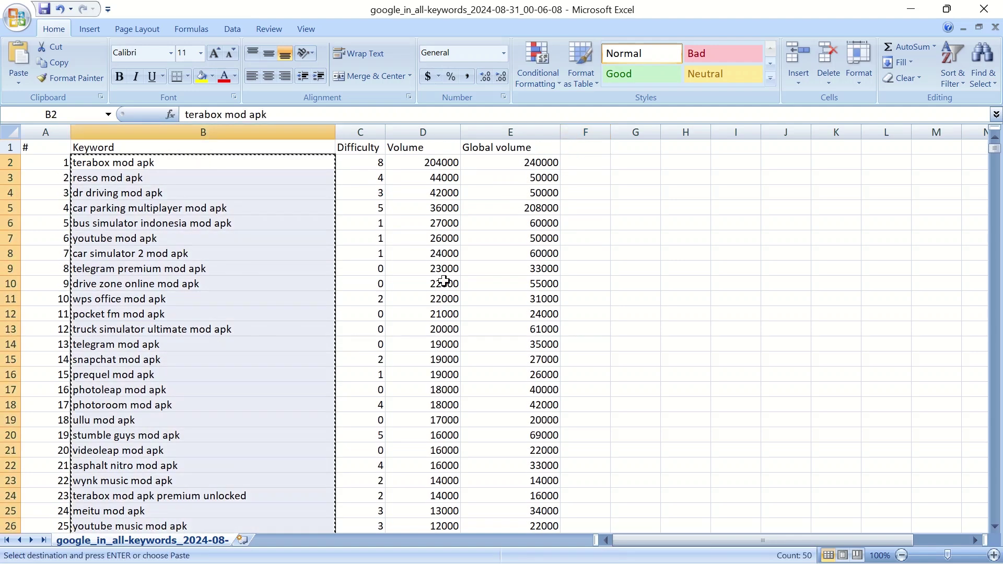
Switch to Moz Pro's Keyword Explorer in the browser and start creating a new keyword list.
key(alt+Tab)
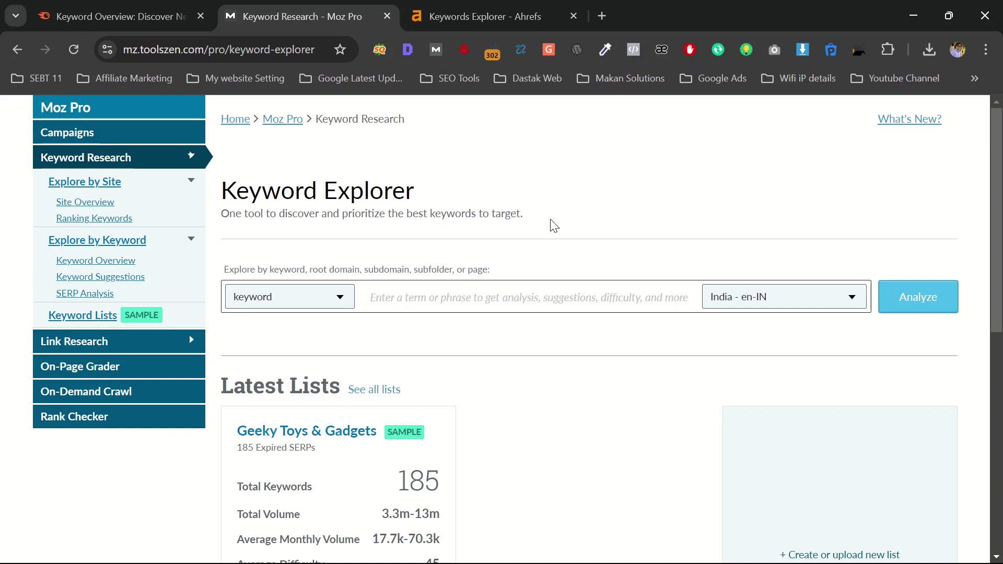
click(449, 7)
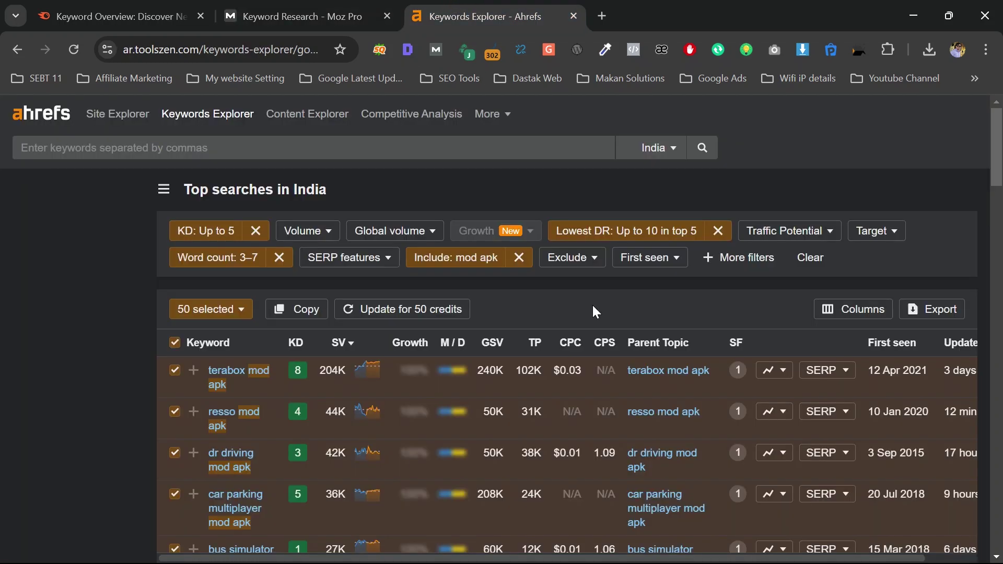
click(273, 8)
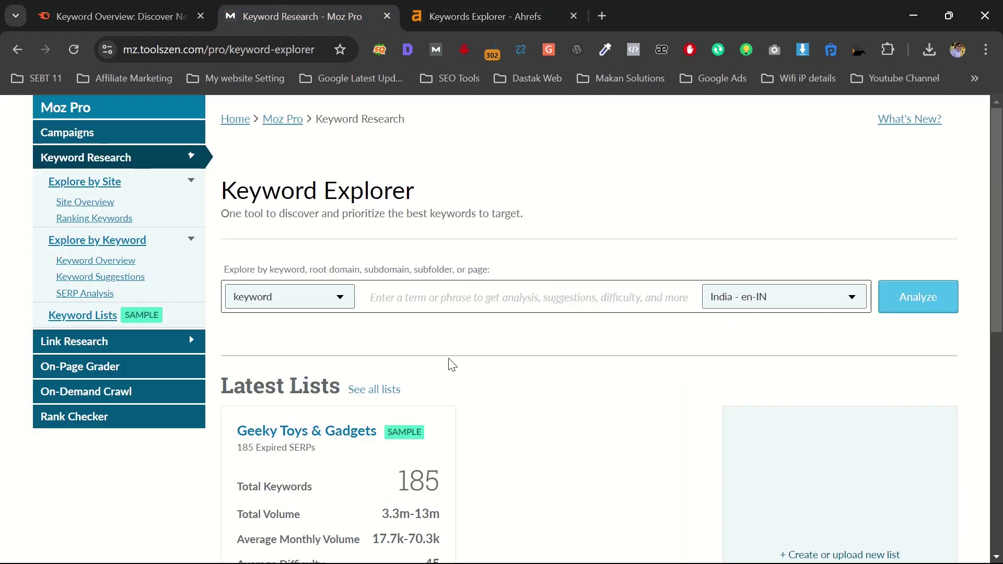
scroll(532, 380, down, 2)
scroll(502, 355, up, 2)
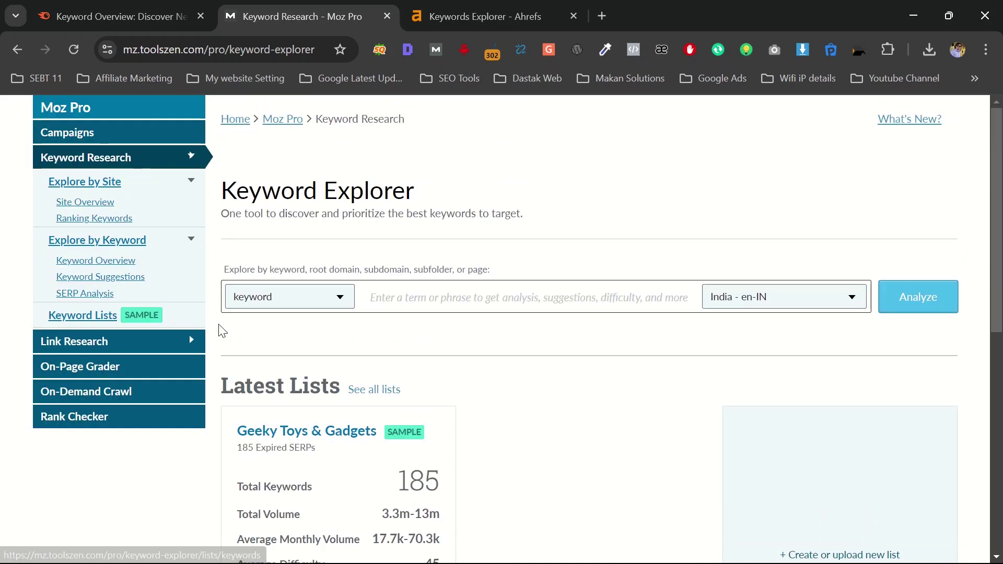
scroll(598, 347, down, 3)
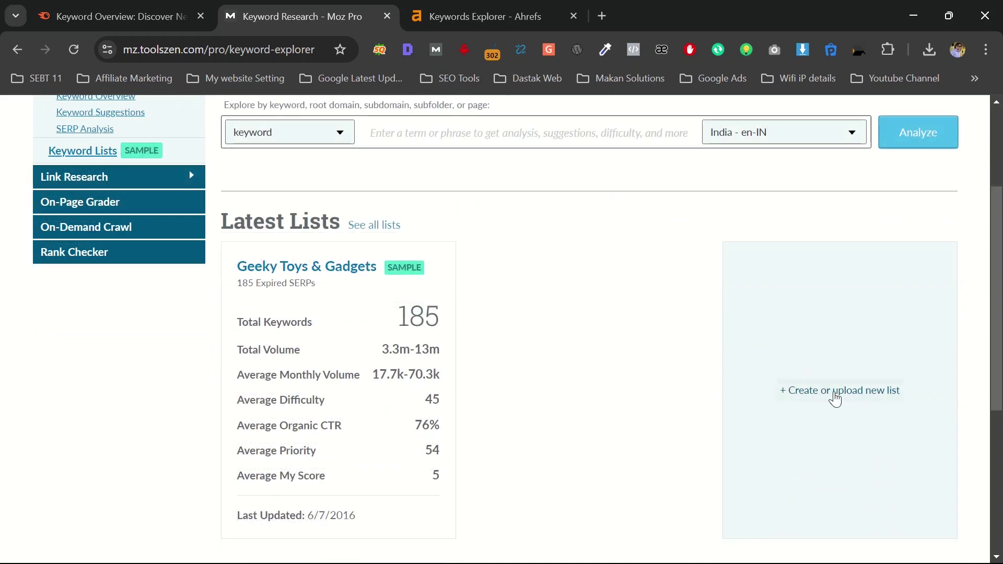
click(888, 388)
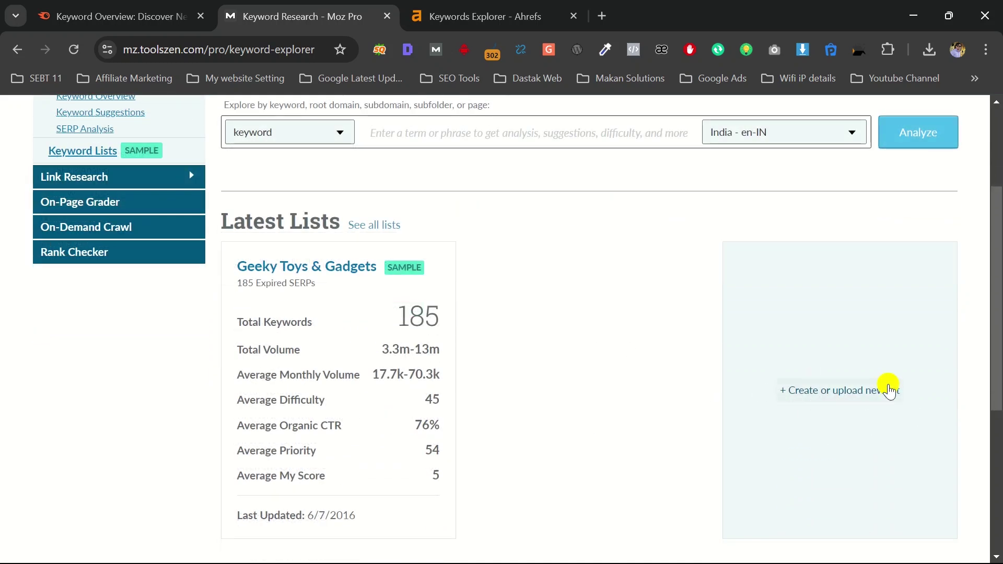
Name the new list "mod" and paste the 50 copied keywords into it, removing the trailing empty line.
click(334, 238)
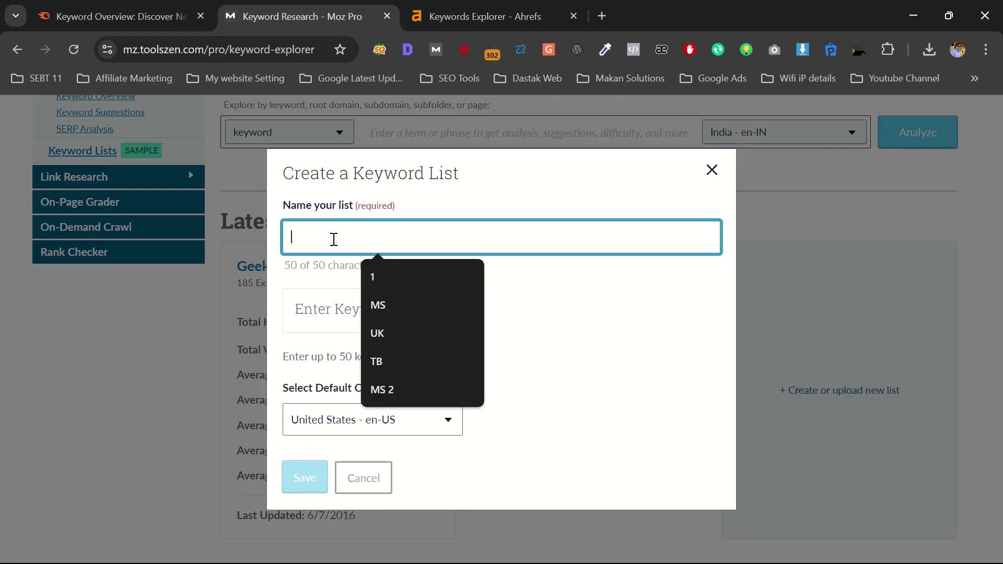
text(mod)
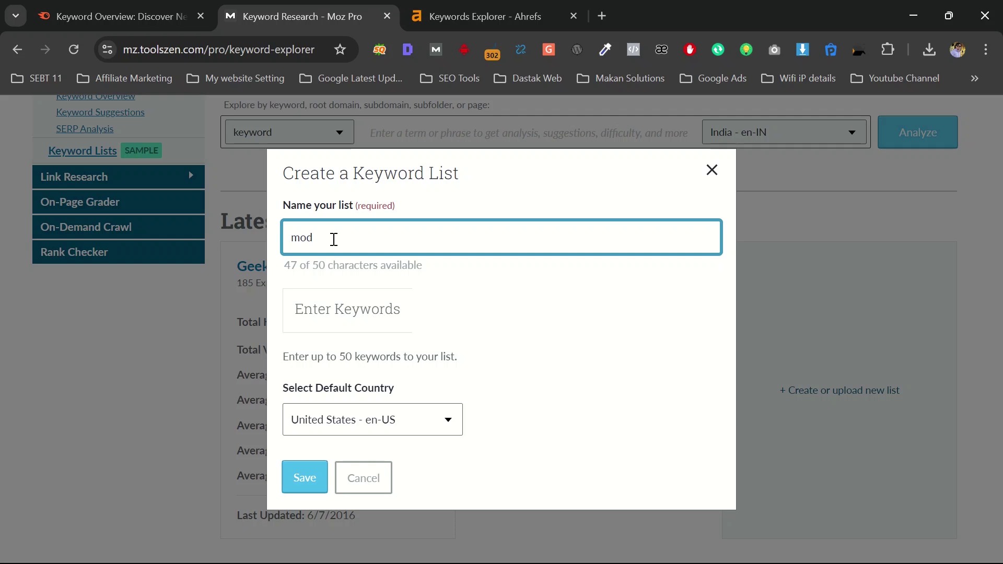
click(352, 316)
click(301, 370)
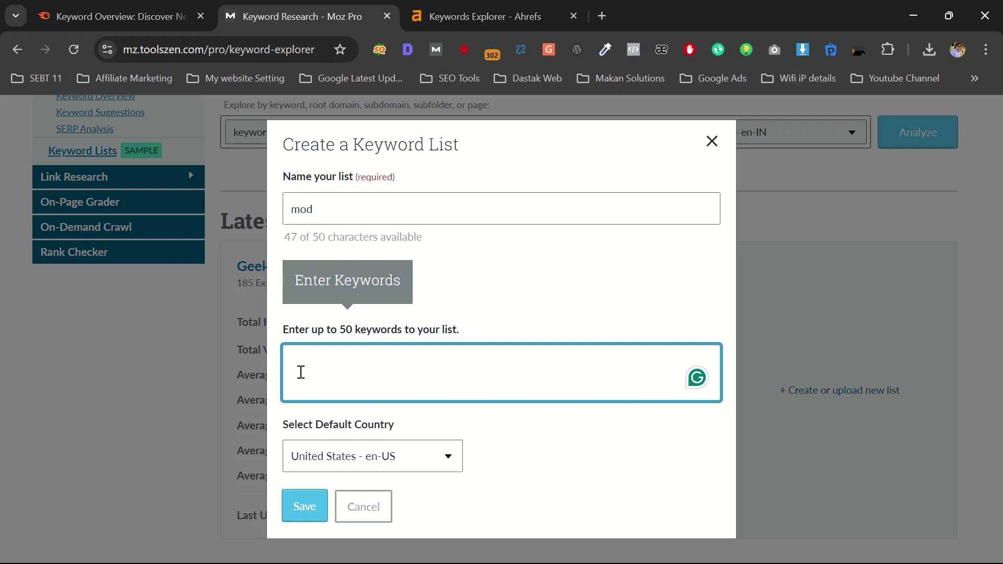
key(ctrl+v)
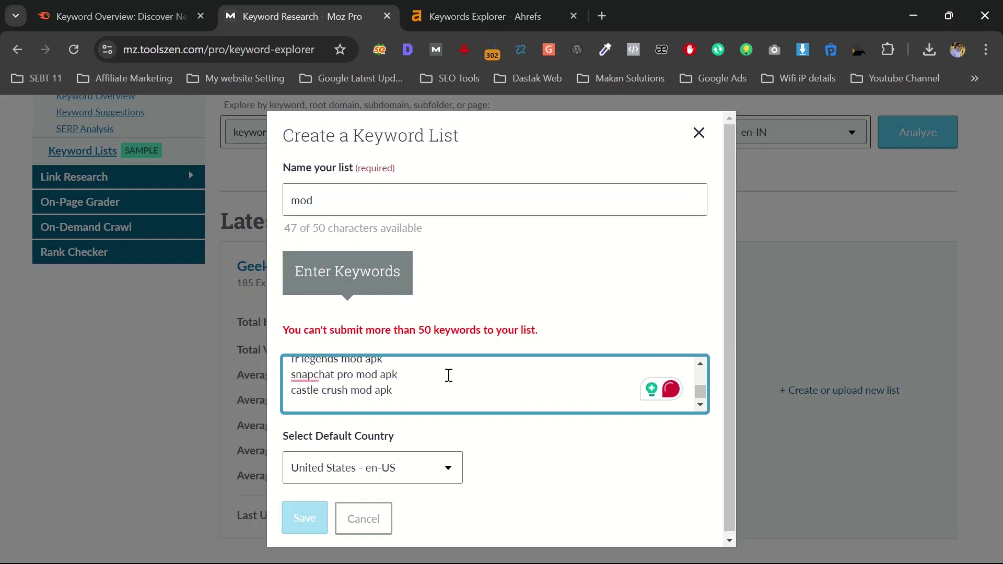
key(BackSpace)
scroll(446, 382, up, 15)
scroll(447, 381, down, 12)
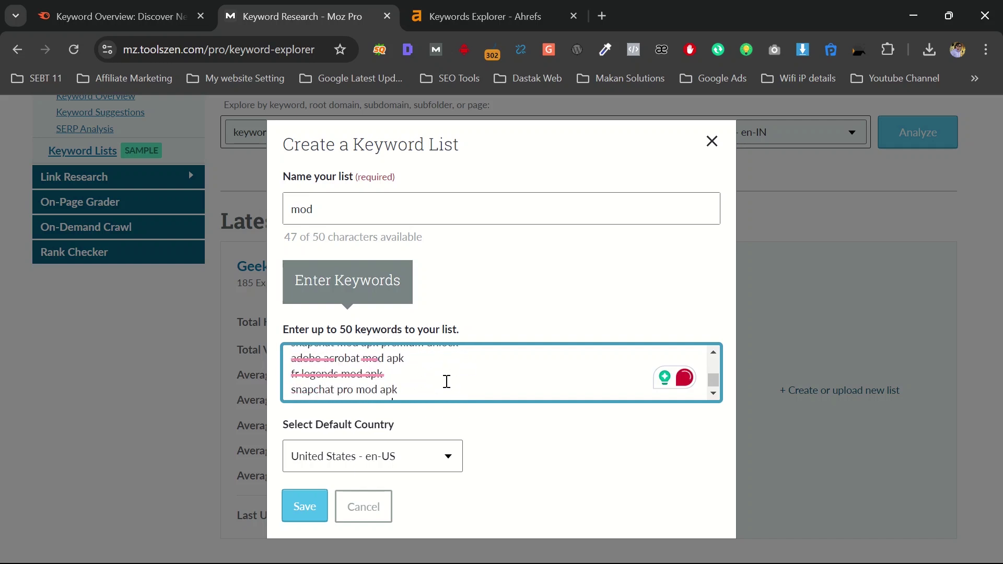
Set the list's default country to India - en-IN and save the keyword list.
click(332, 462)
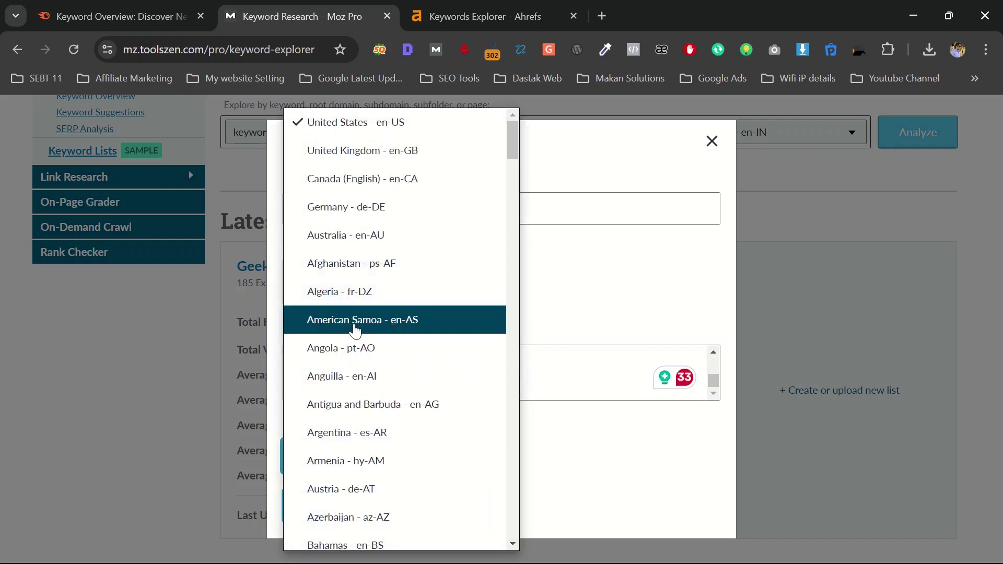
scroll(355, 330, down, 10)
scroll(356, 330, down, 13)
scroll(355, 330, down, 8)
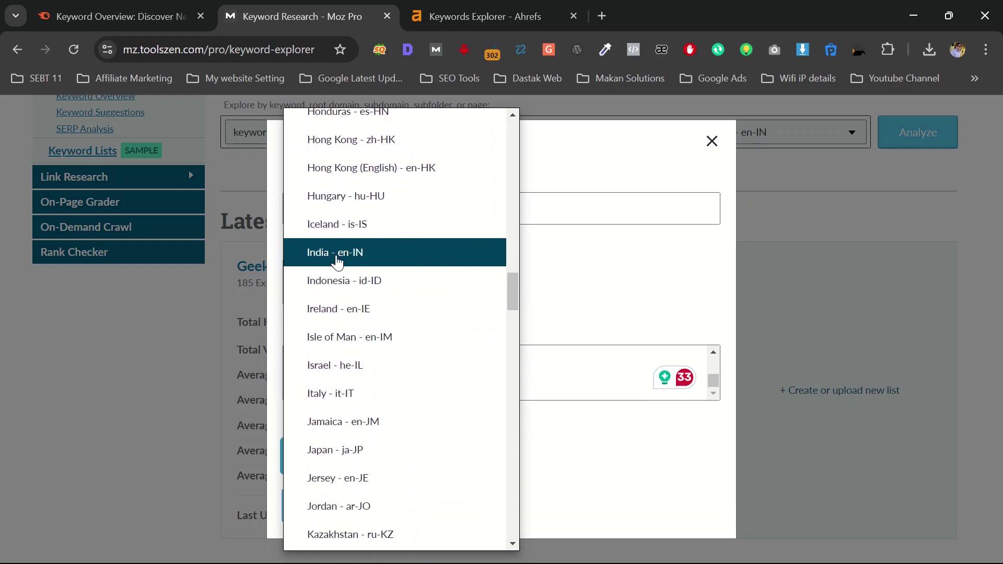
click(337, 255)
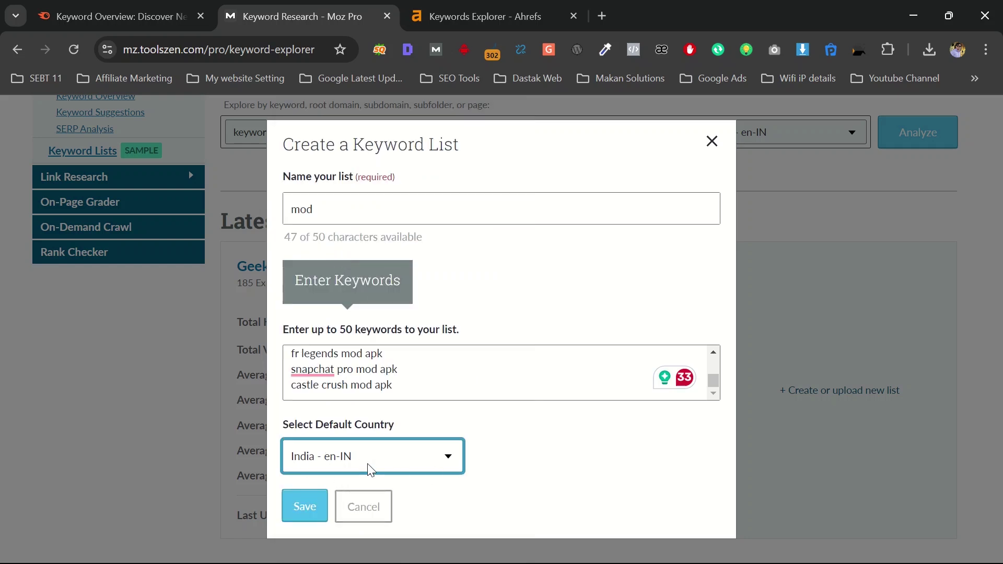
click(291, 511)
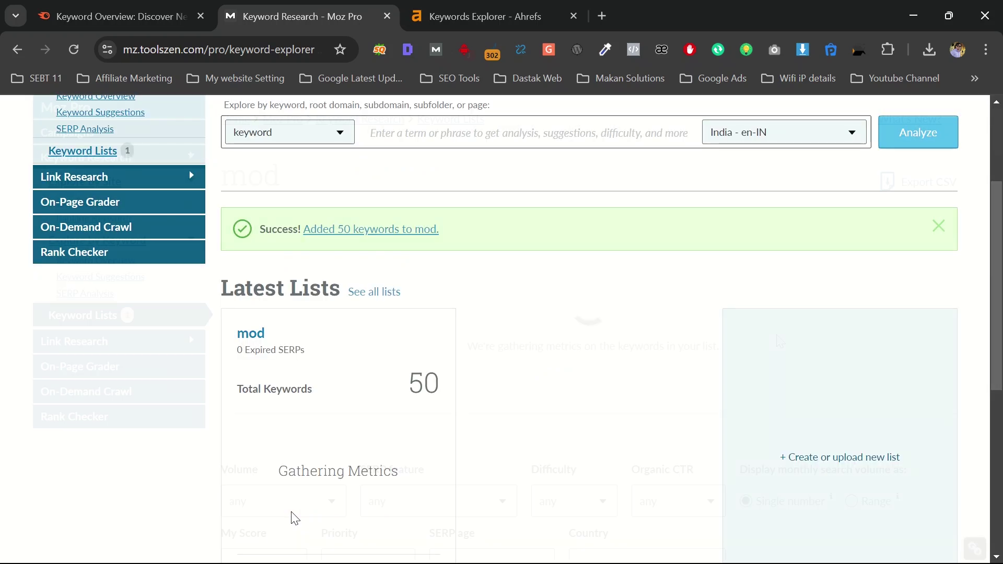
Look through the mod list's keywords for their difficulty, organic CTR and priority metrics.
scroll(780, 341, down, 4)
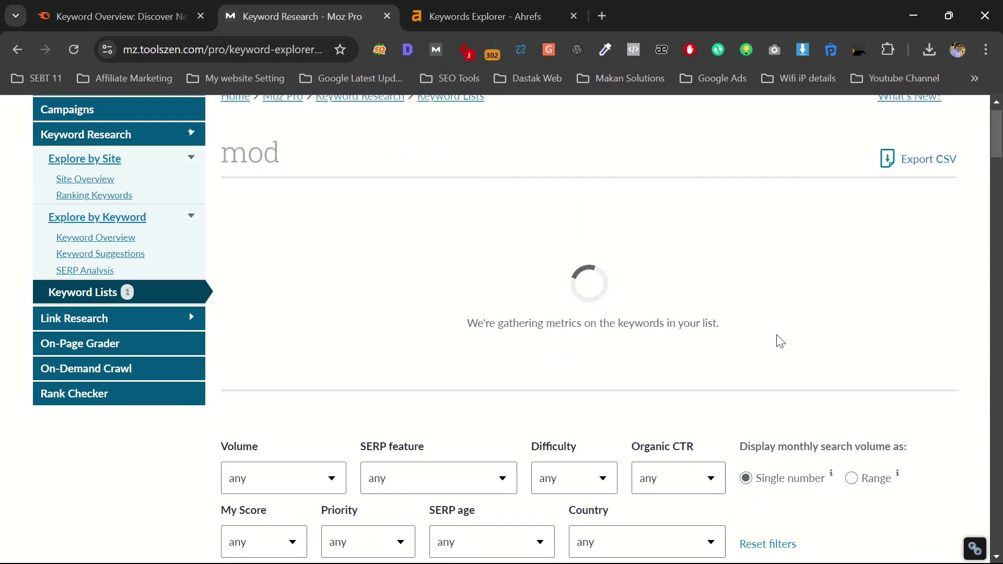
scroll(776, 335, down, 12)
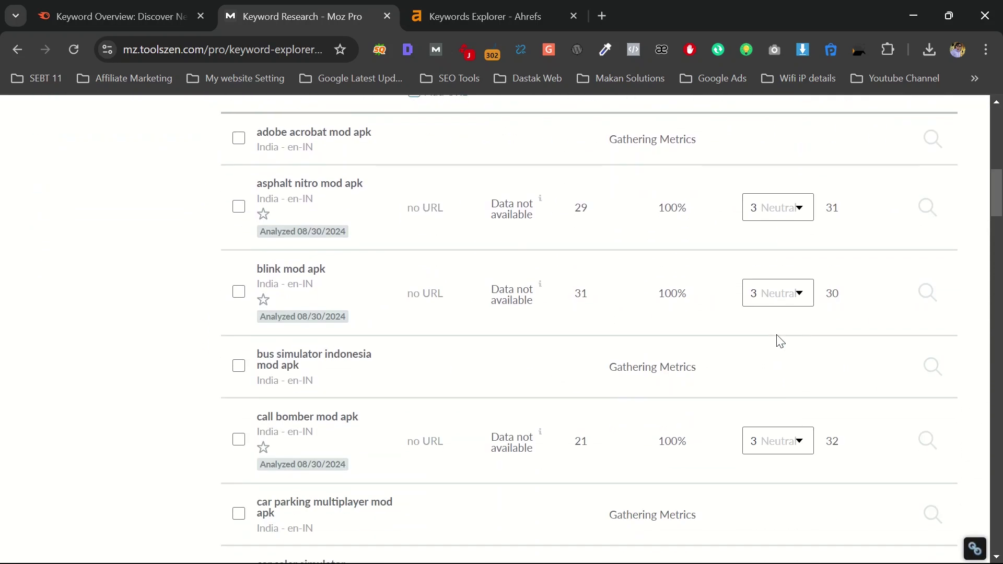
scroll(521, 345, down, 5)
scroll(521, 345, up, 17)
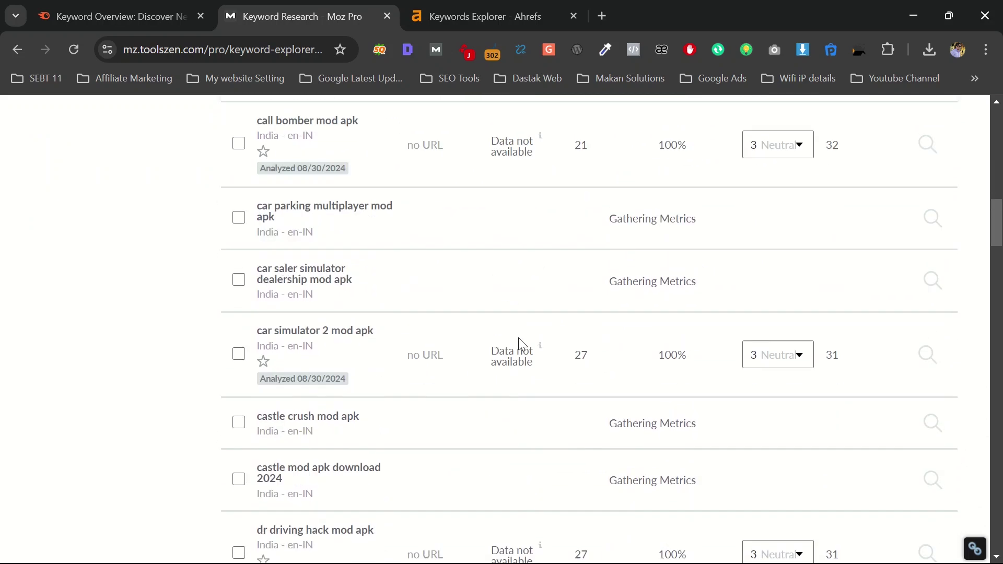
scroll(522, 345, up, 2)
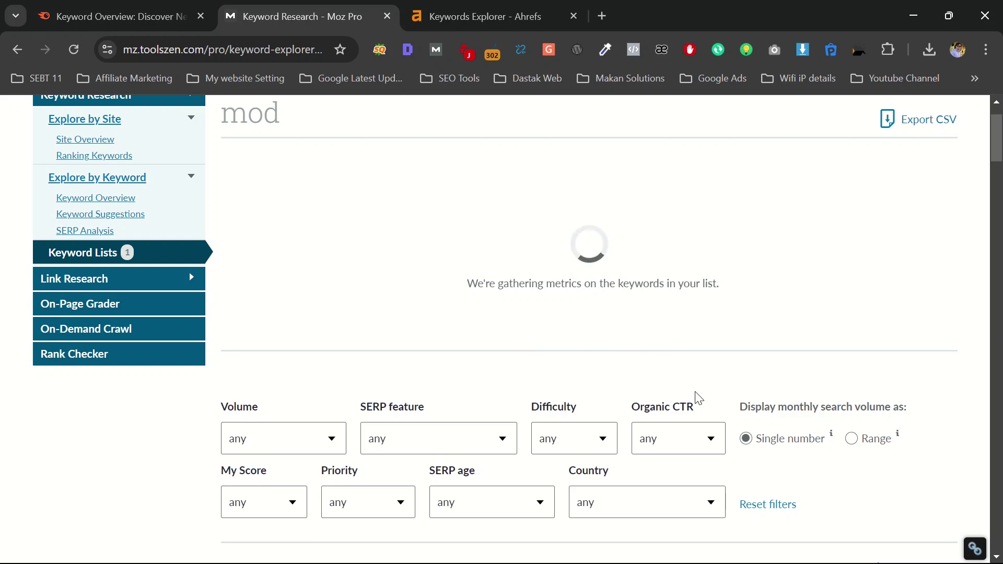
scroll(694, 399, down, 5)
scroll(650, 381, down, 4)
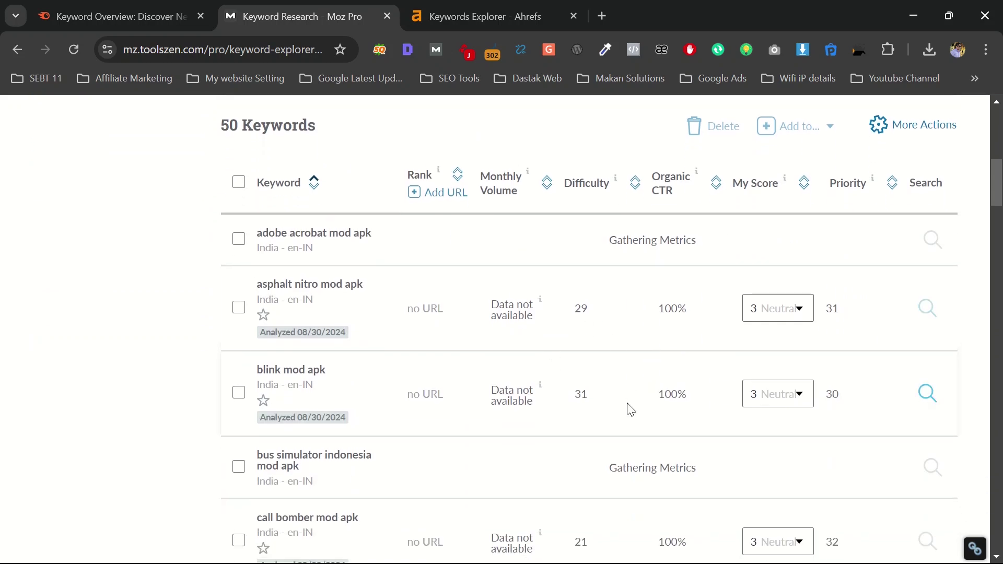
scroll(630, 407, down, 3)
scroll(599, 332, down, 10)
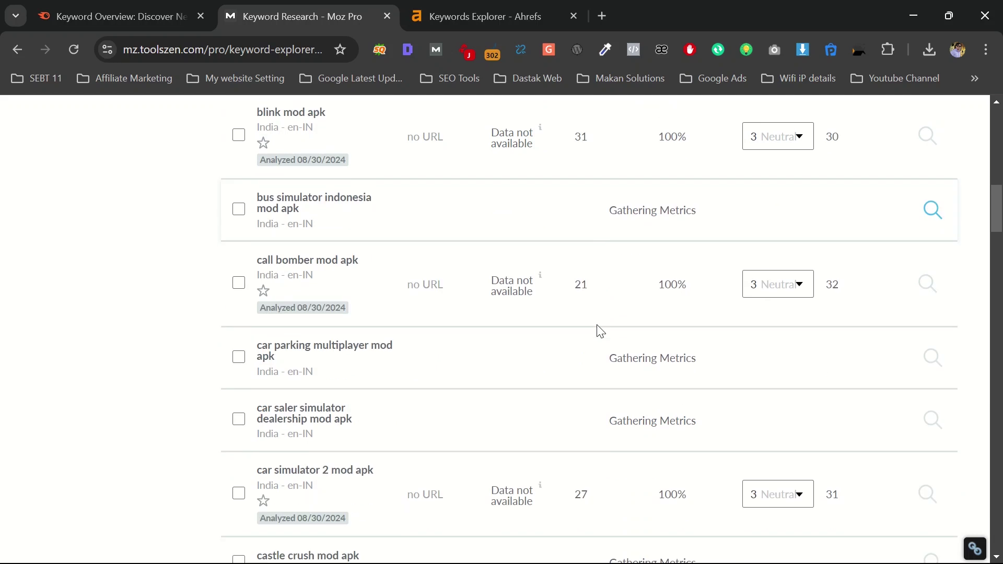
scroll(601, 332, up, 20)
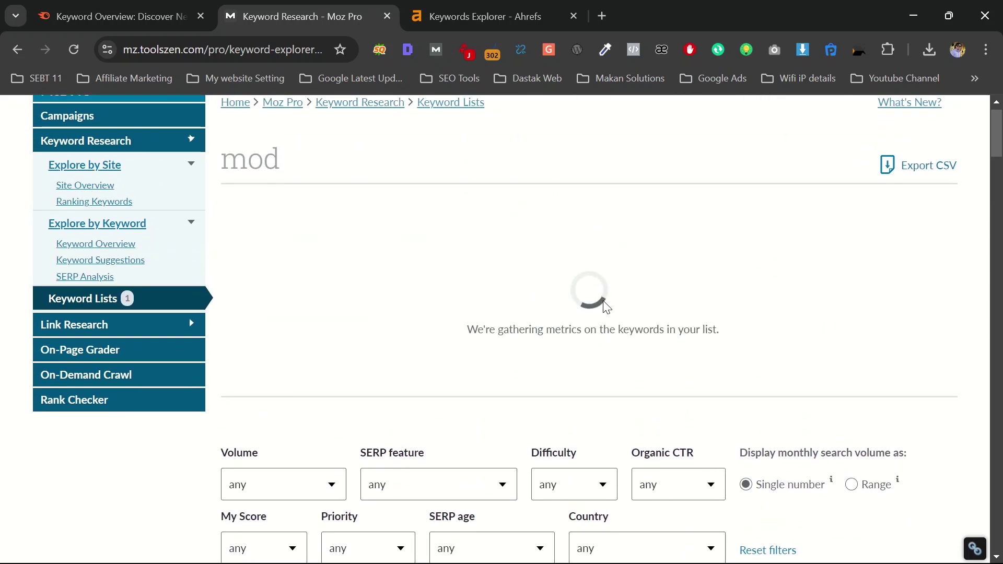
scroll(605, 321, up, 1)
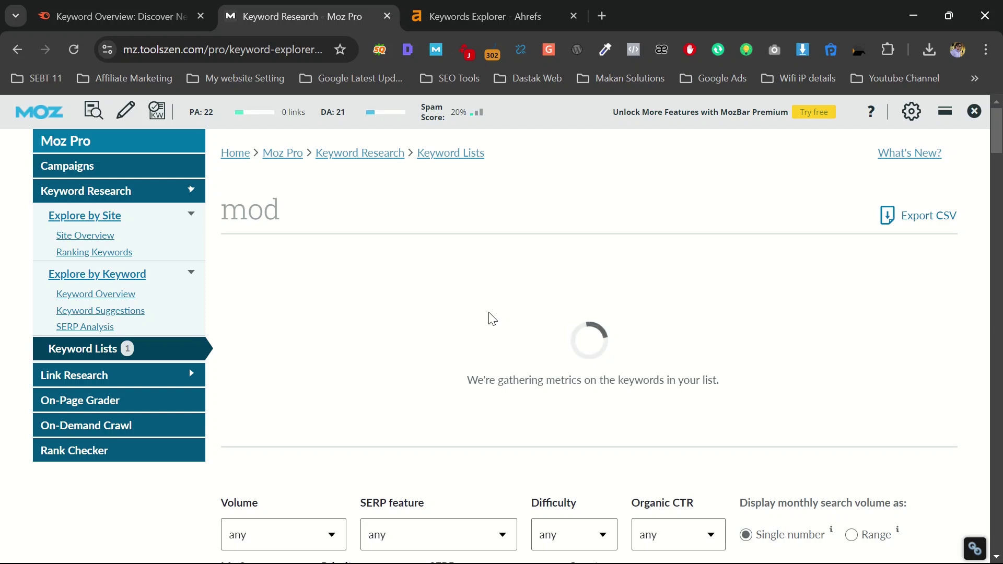
scroll(635, 396, down, 1)
scroll(636, 396, down, 15)
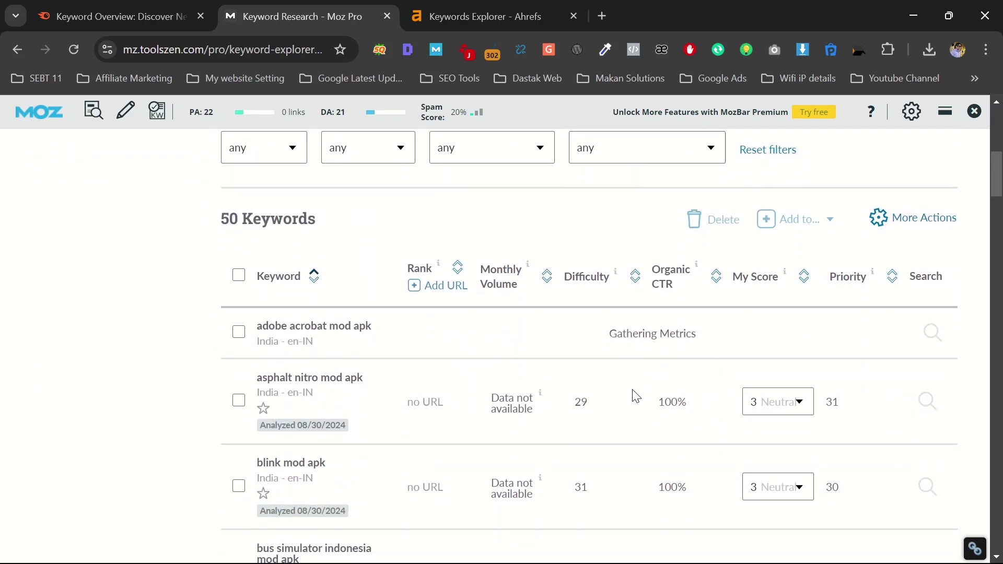
scroll(636, 396, down, 20)
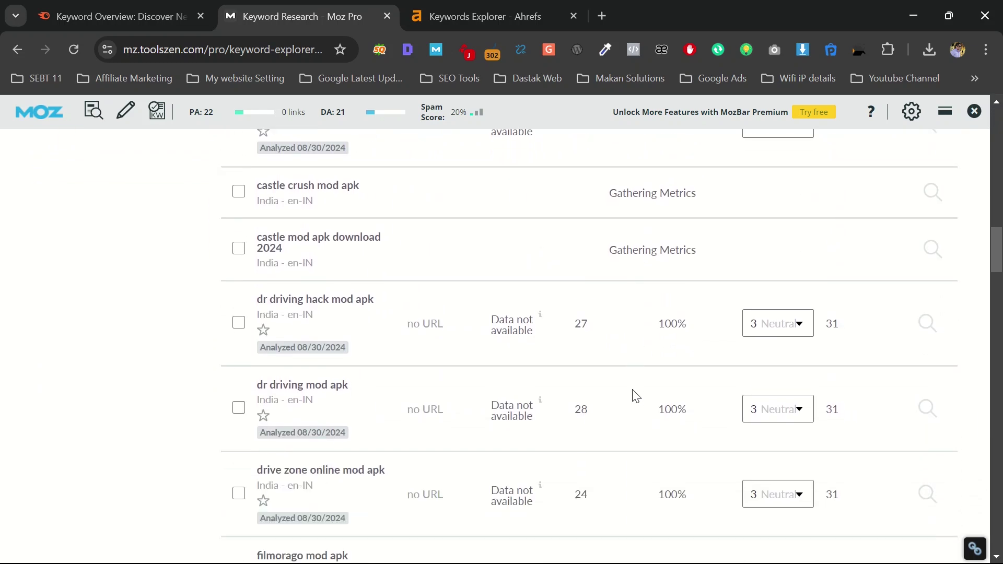
scroll(636, 396, down, 10)
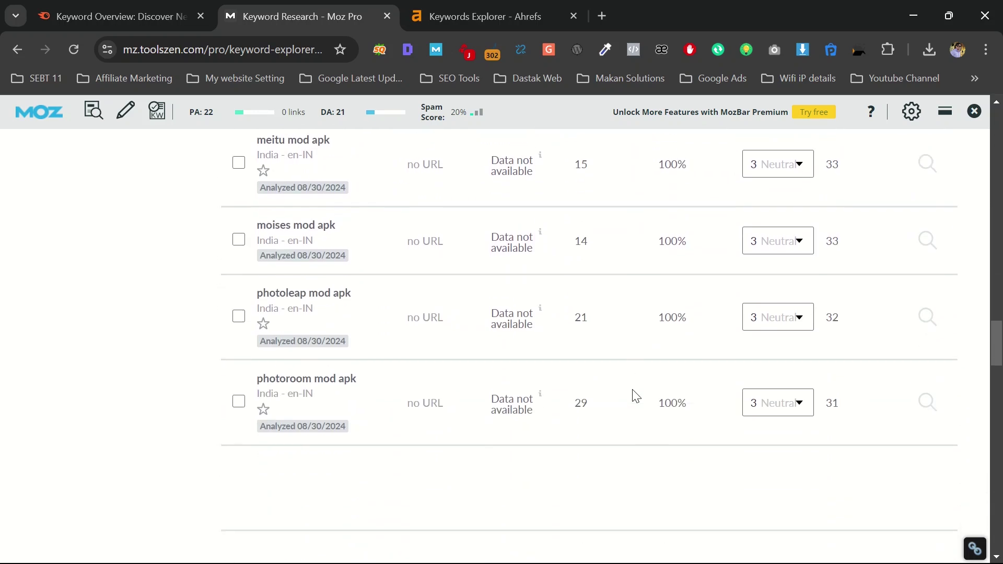
scroll(636, 396, up, 20)
scroll(636, 396, up, 15)
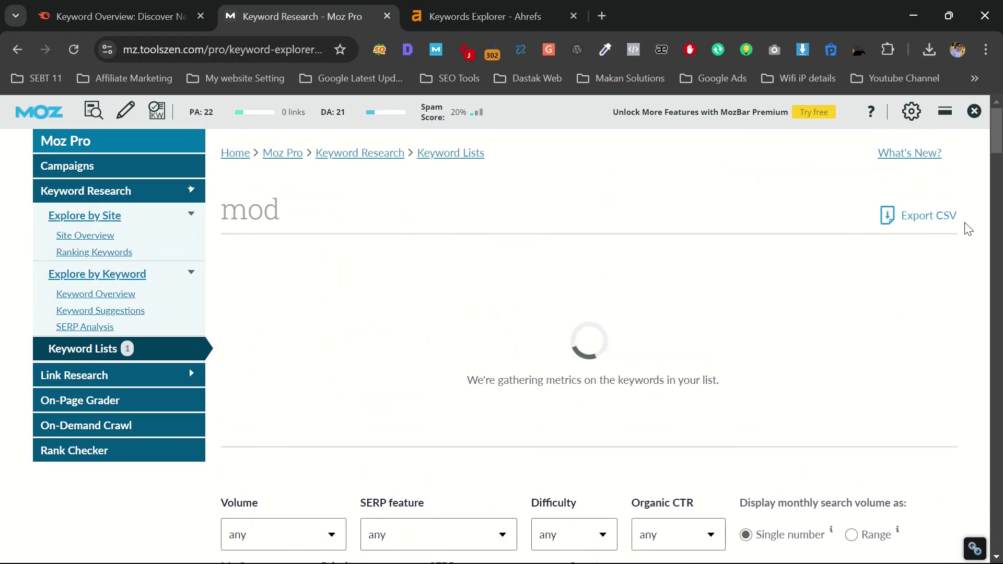
Examine the mod list's filter options and metric columns, including the Difficulty values of the first keywords.
scroll(553, 416, down, 5)
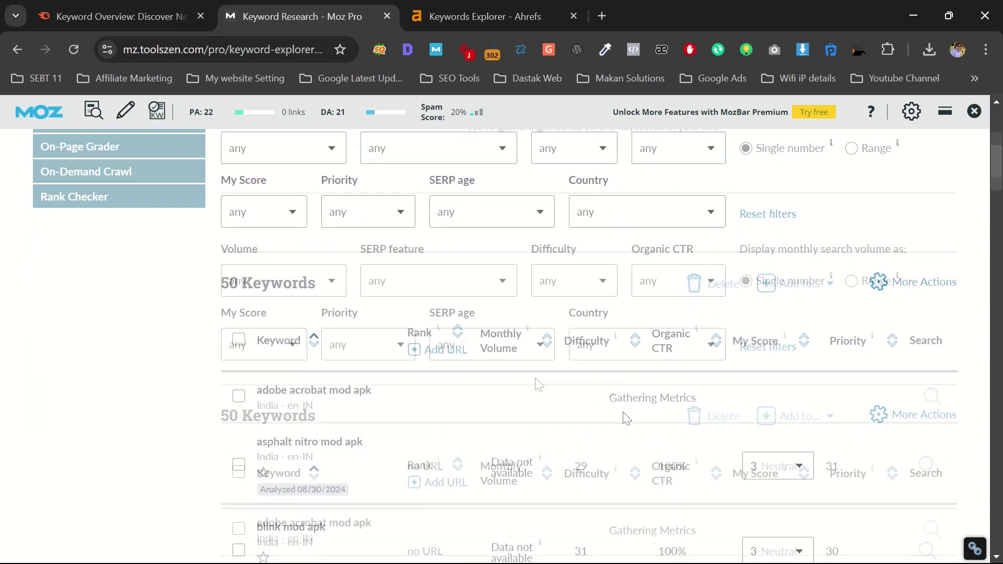
scroll(573, 403, down, 7)
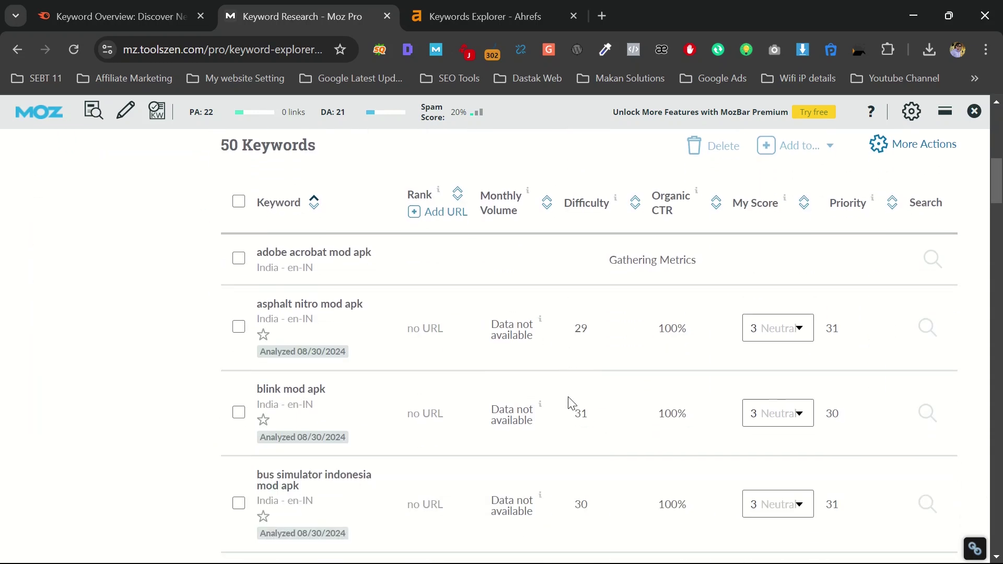
scroll(572, 403, up, 3)
scroll(572, 403, up, 3)
scroll(572, 403, down, 2)
scroll(572, 402, up, 4)
scroll(572, 403, up, 1)
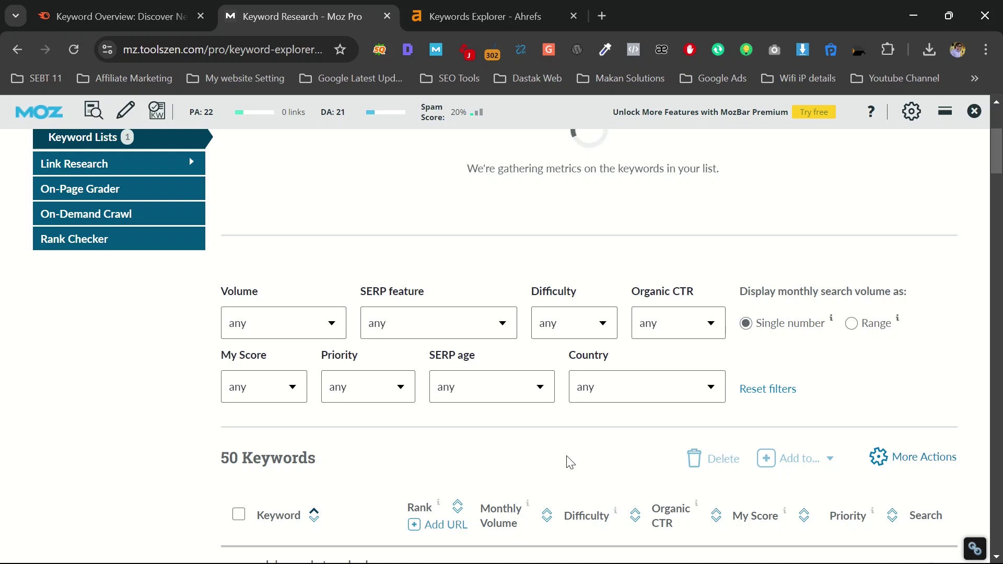
scroll(570, 462, down, 1)
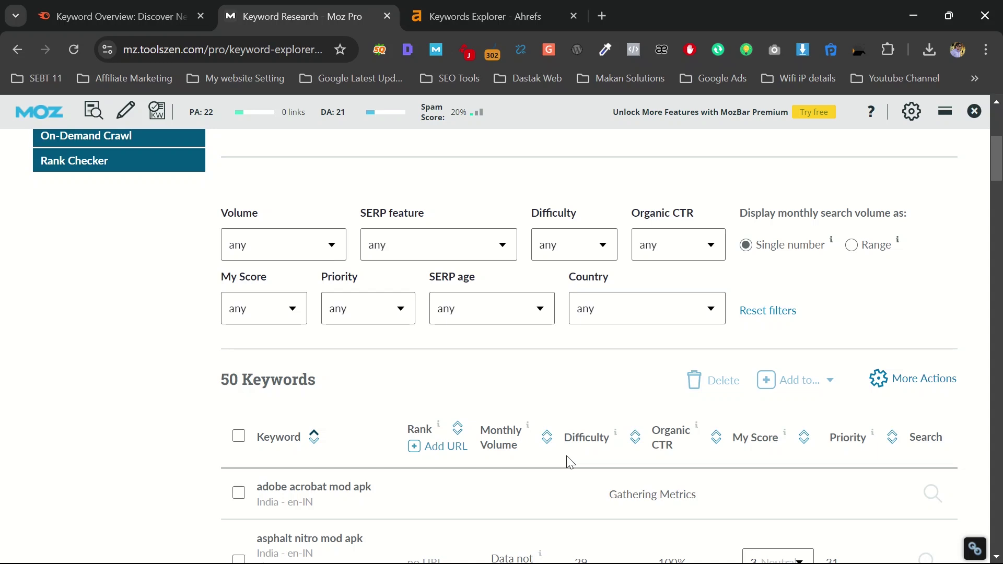
scroll(567, 457, down, 1)
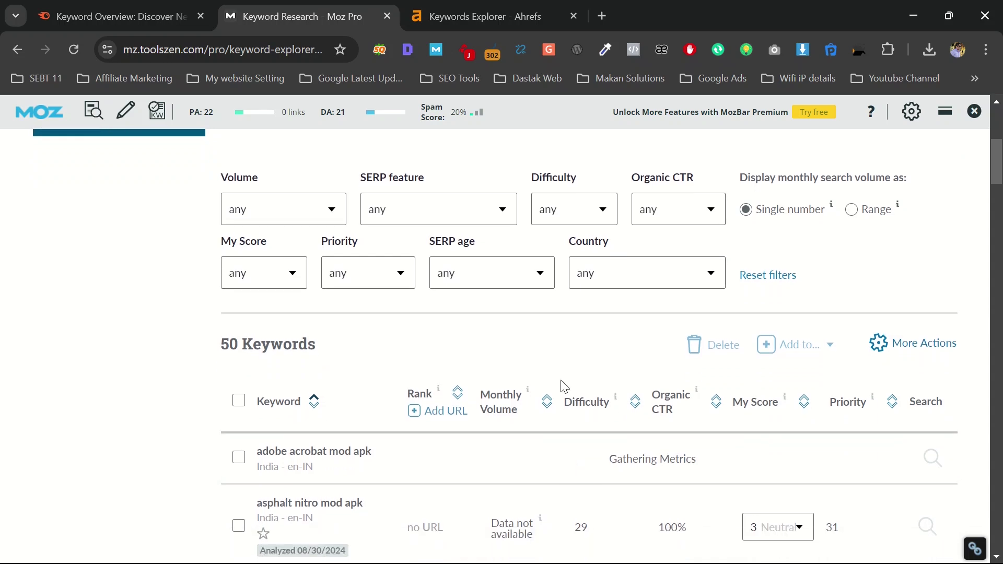
scroll(561, 381, down, 3)
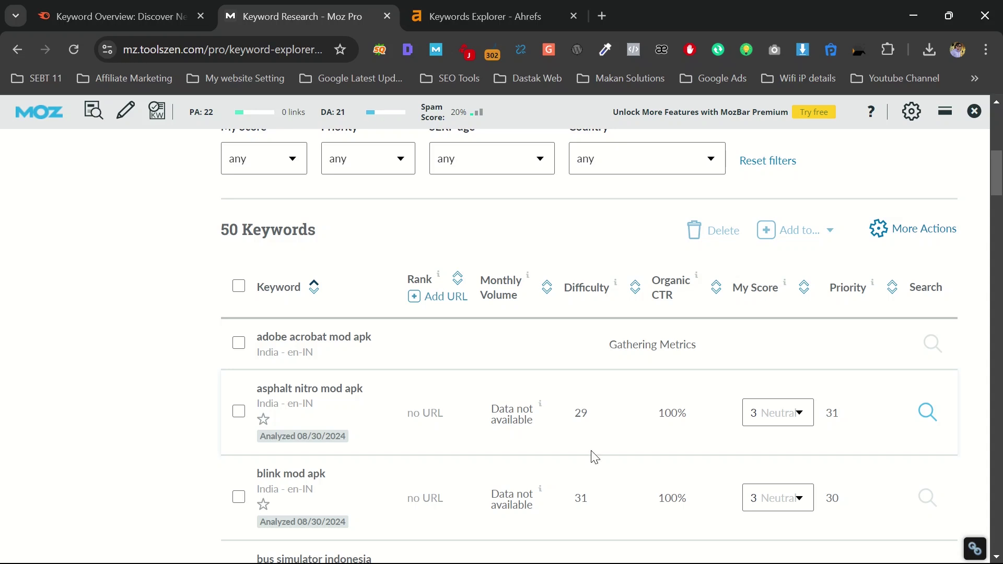
Look through the mod list's Difficulty values to find the lowest-difficulty keywords.
scroll(594, 458, down, 8)
scroll(593, 457, down, 2)
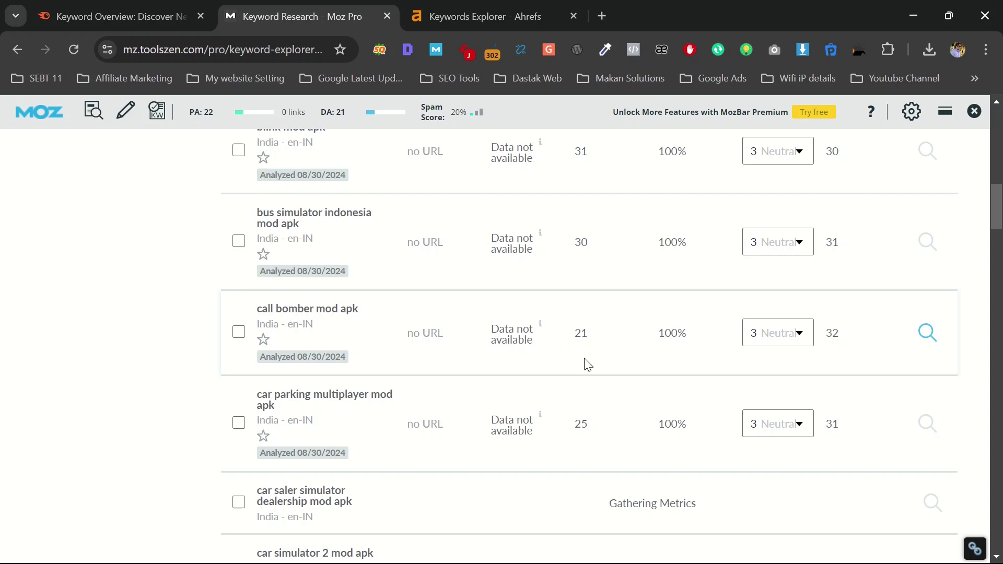
scroll(631, 402, down, 10)
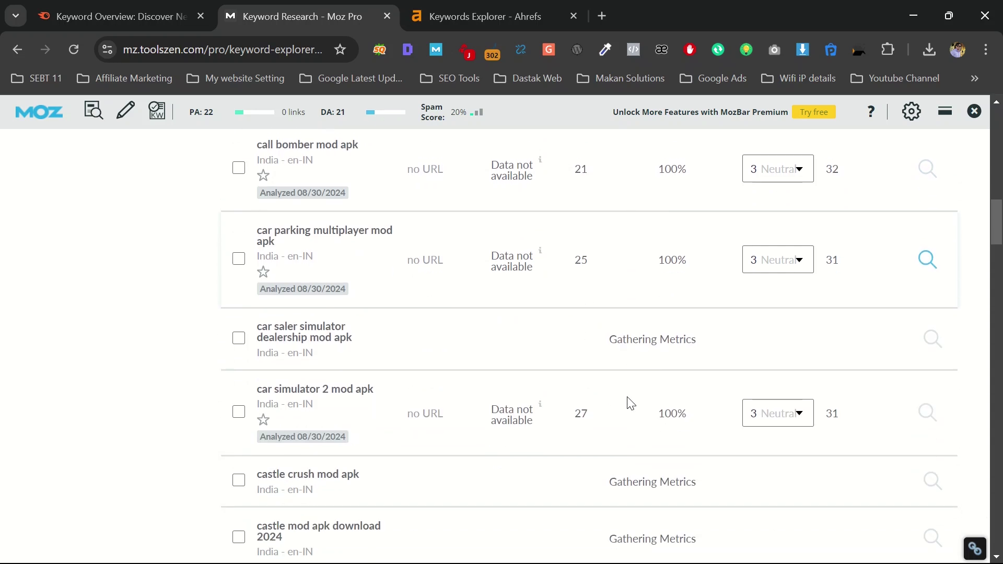
scroll(632, 403, down, 4)
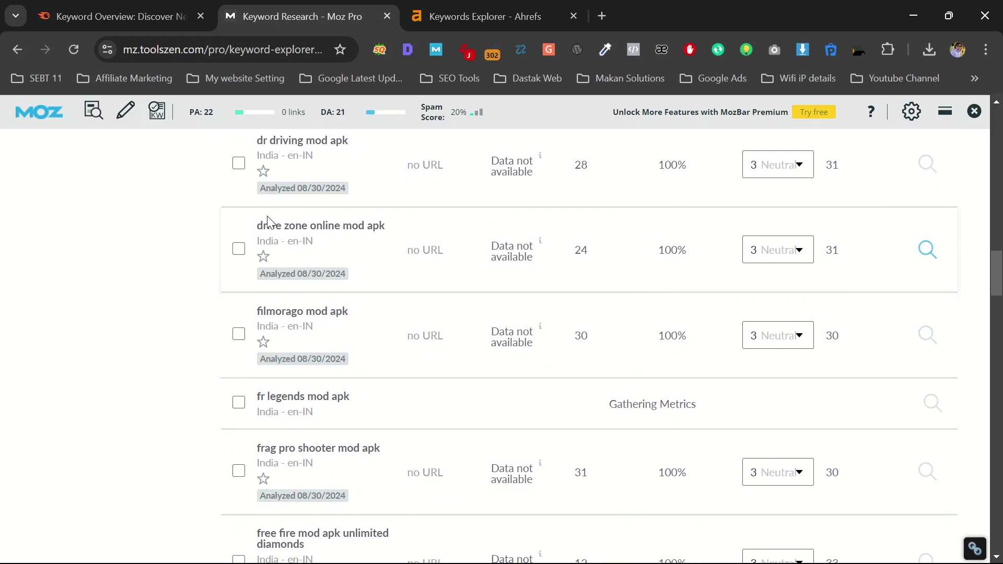
scroll(585, 365, down, 5)
scroll(590, 386, up, 1)
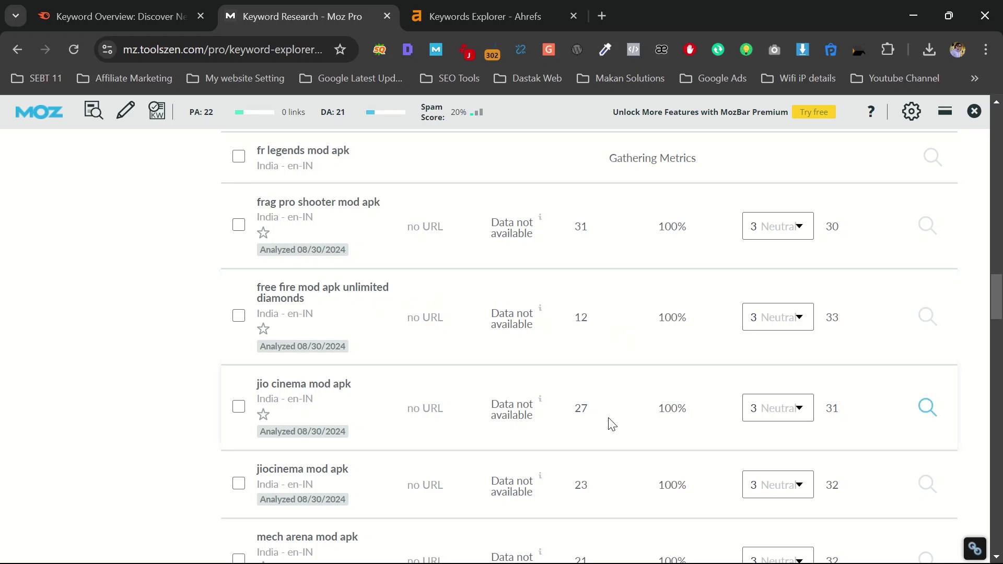
scroll(611, 424, down, 8)
scroll(611, 424, down, 9)
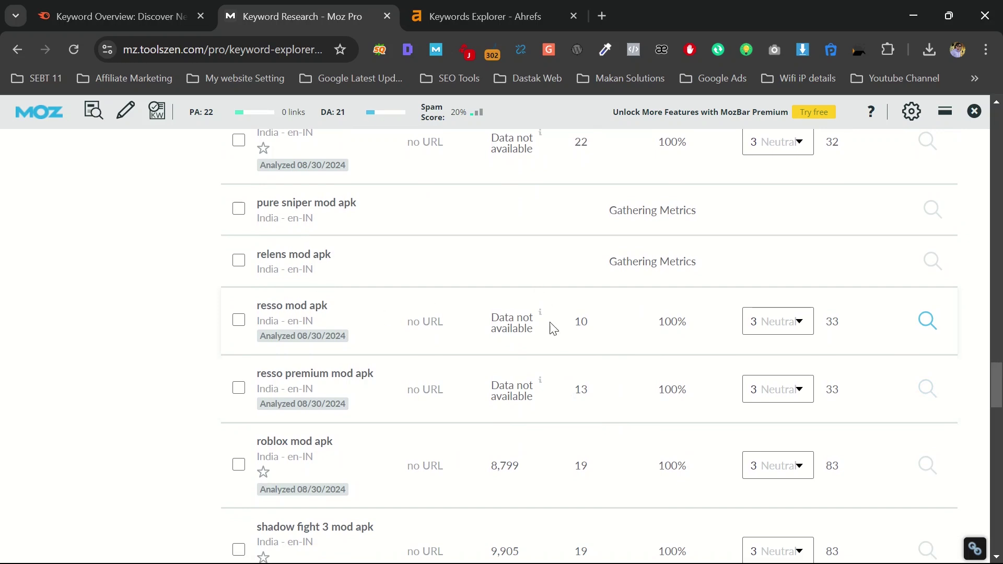
scroll(611, 418, down, 6)
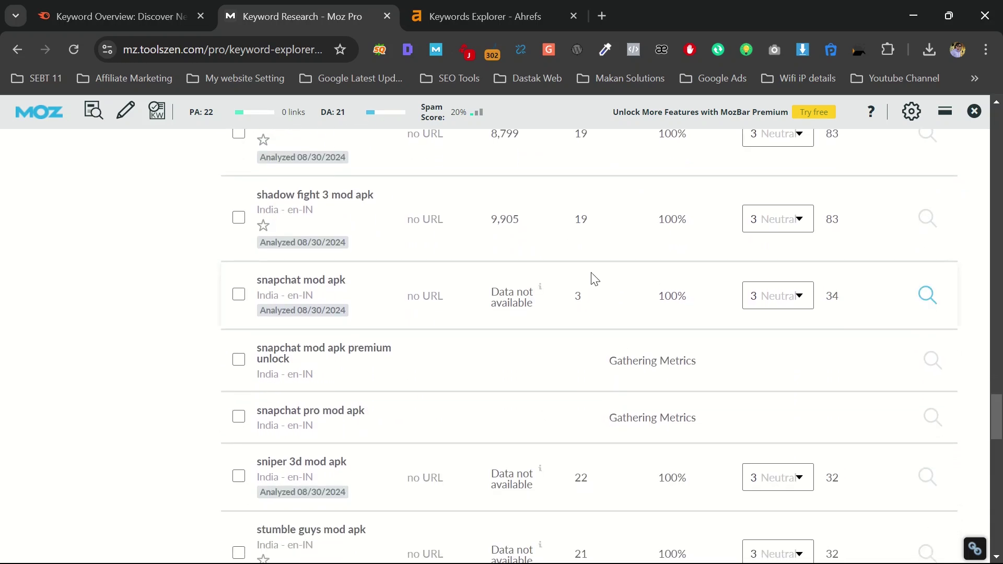
scroll(592, 334, up, 1)
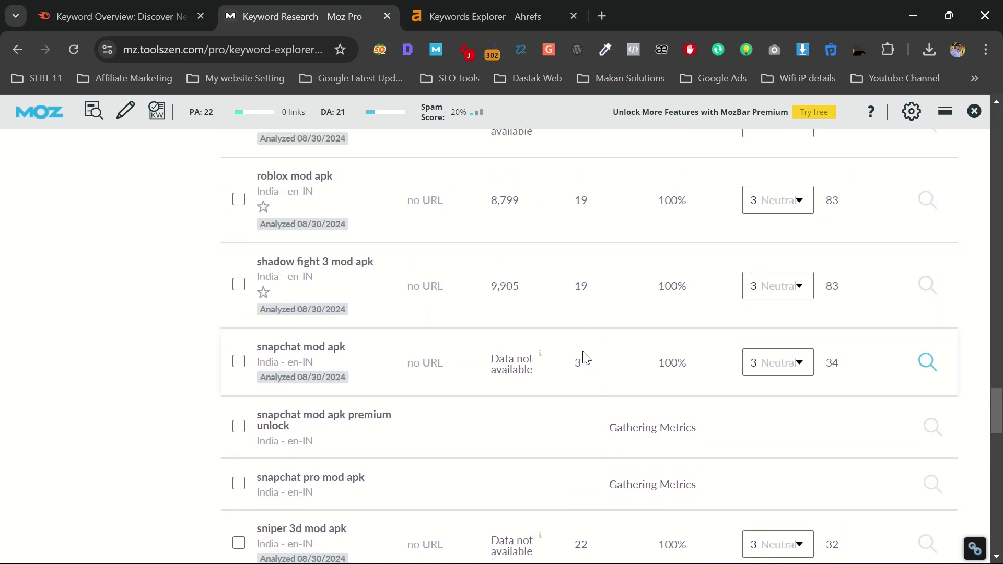
scroll(596, 380, down, 1)
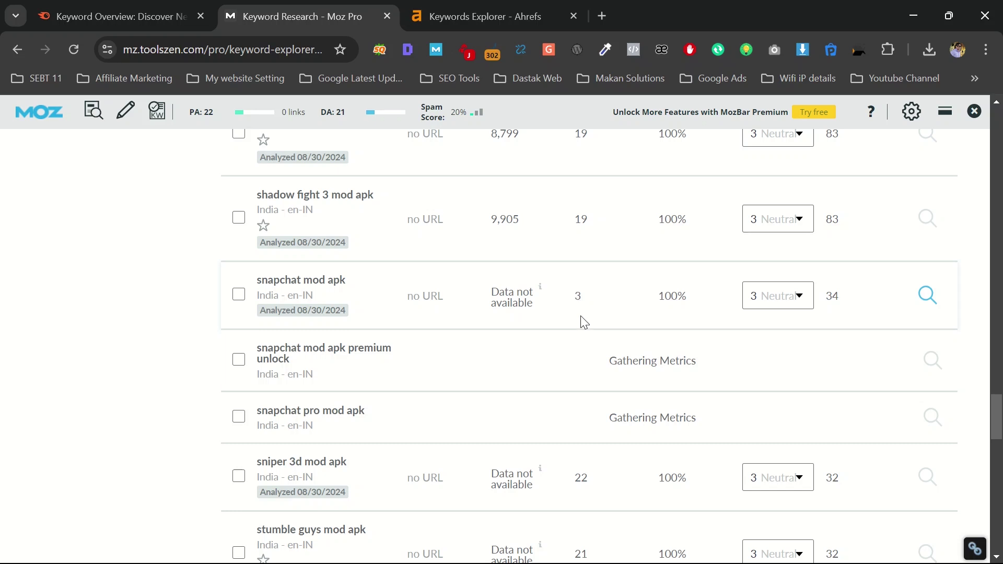
scroll(583, 323, up, 1)
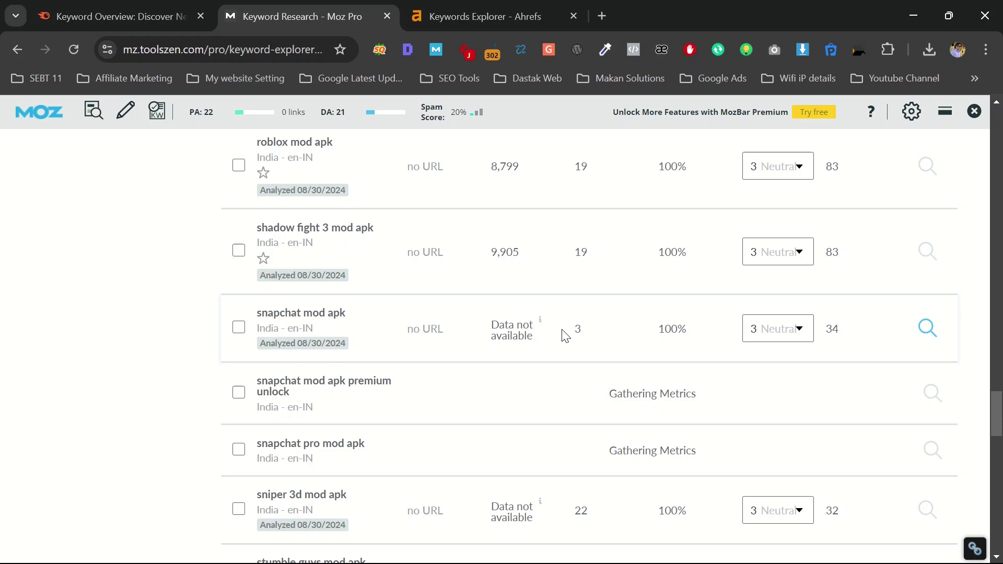
scroll(574, 342, up, 10)
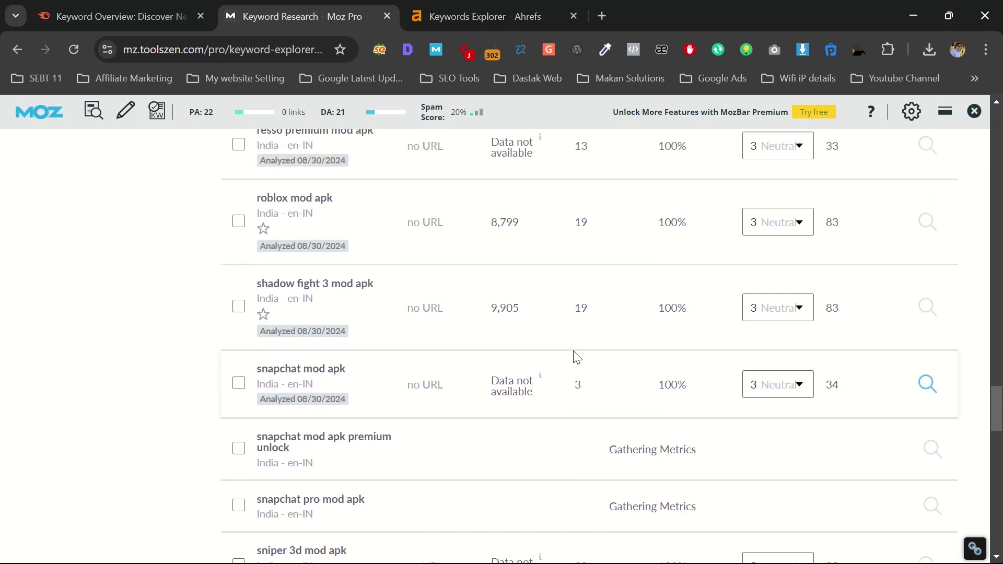
Copy the keyword "snapchat mod apk" from the mod list.
scroll(576, 358, down, 10)
drag(254, 337, 346, 331)
key(ctrl+c)
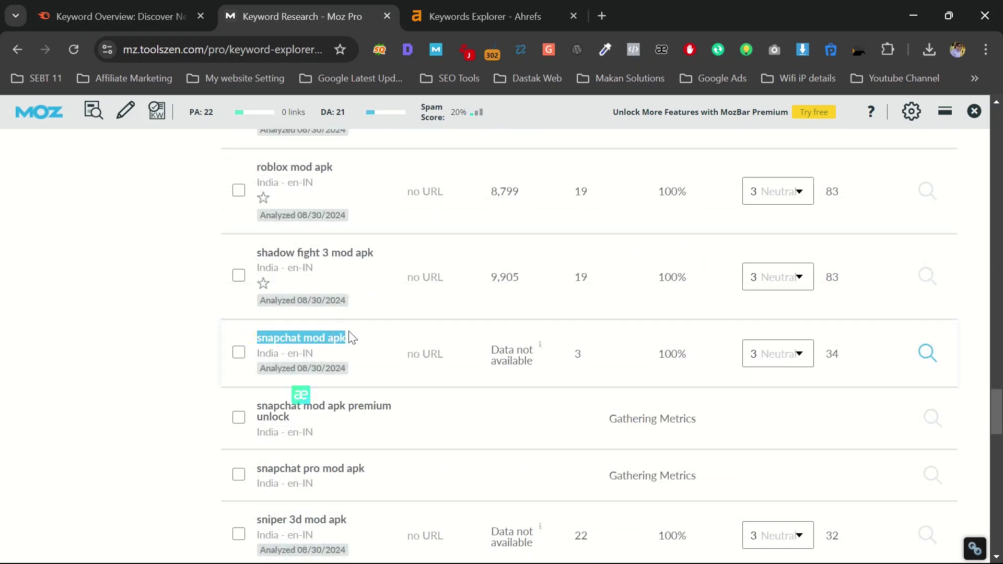
Open a new incognito window, search for "Google india" and open the Google.co.in result.
key(ctrl+shift+n)
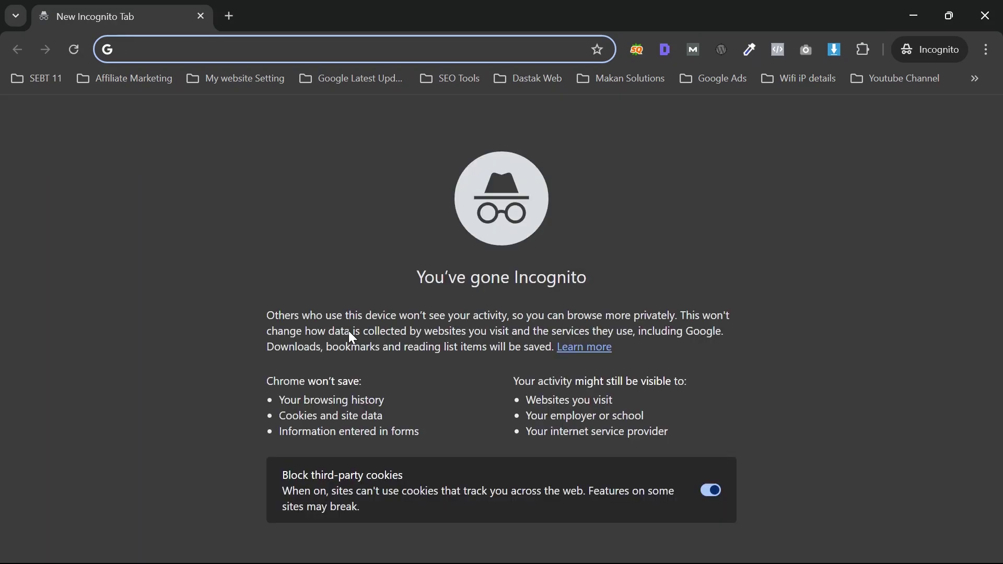
text(Go)
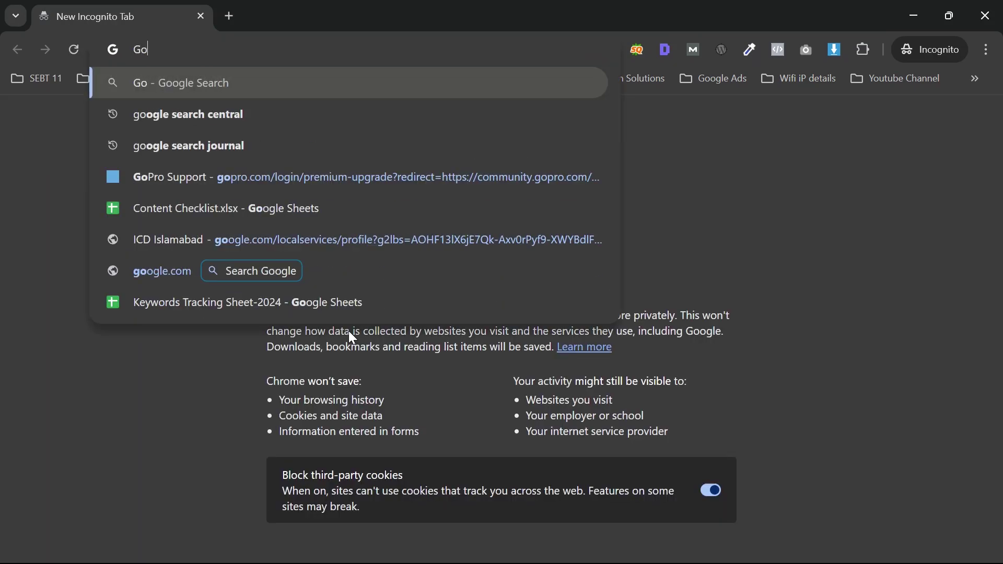
text(ogle india)
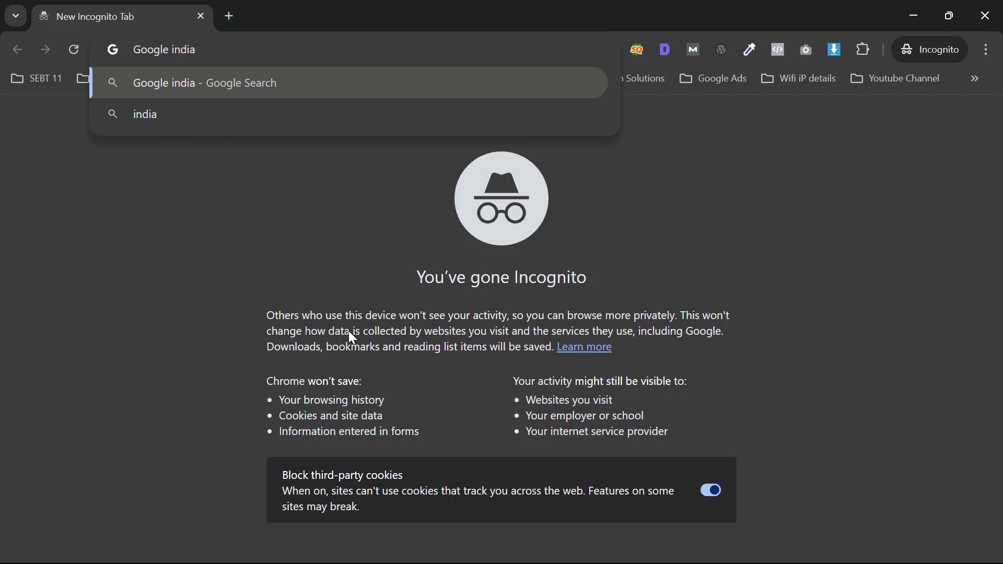
key(Return)
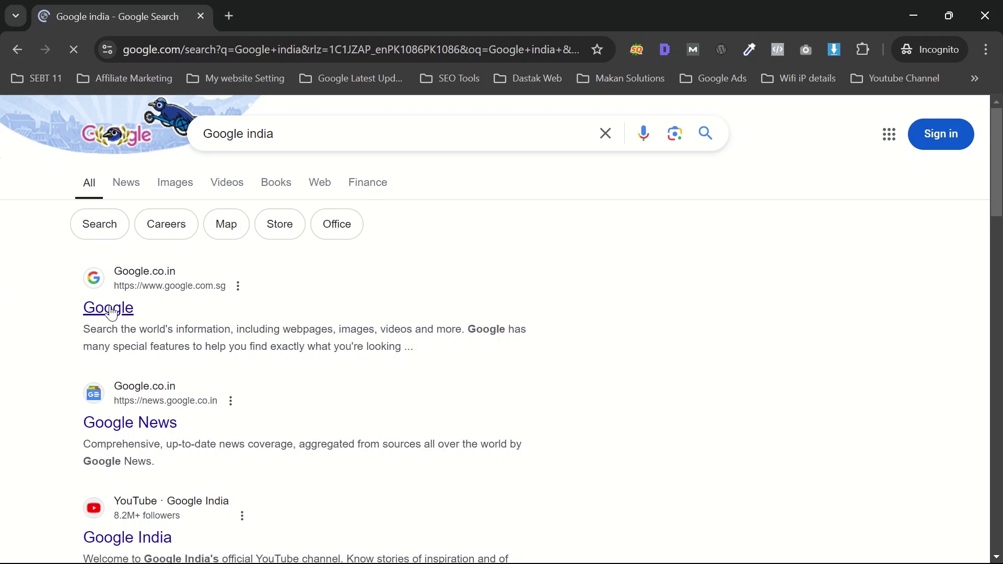
click(105, 307)
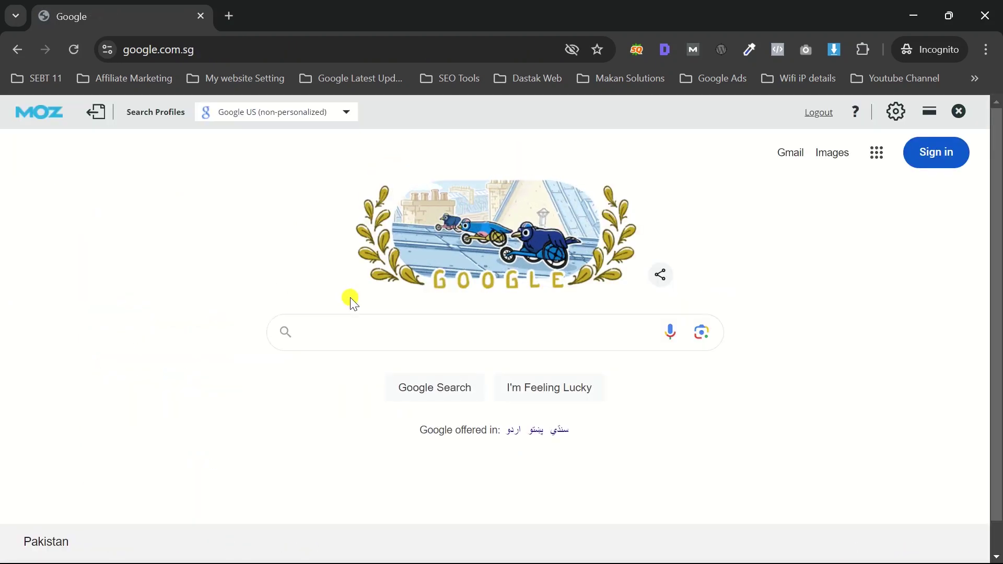
Search Google for the copied keyword "snapchat mod apk".
click(324, 331)
key(ctrl+v)
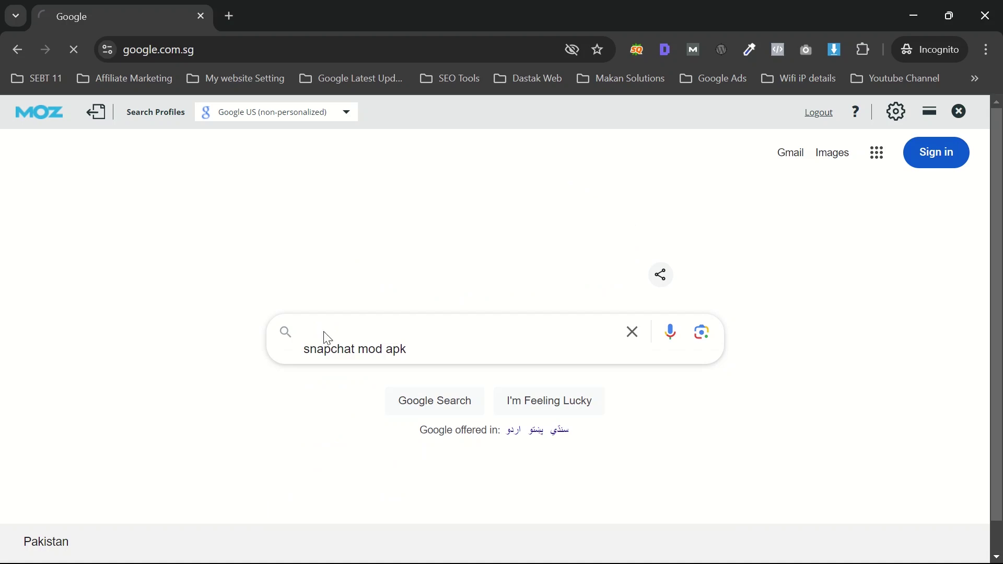
key(Return)
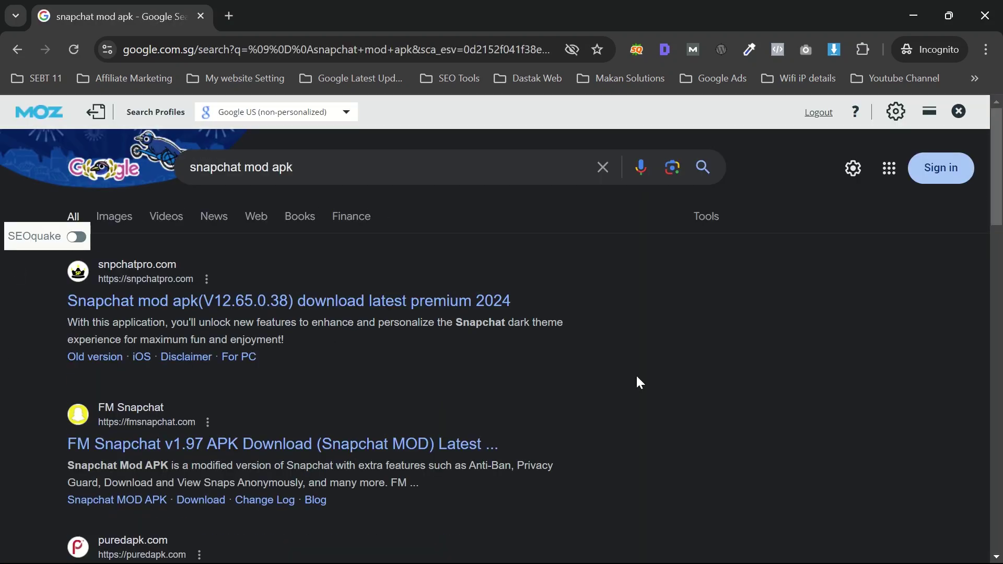
Review the search results and open the first three: snpchatpro.com, FM Snapchat and puredapk.com.
scroll(637, 377, down, 8)
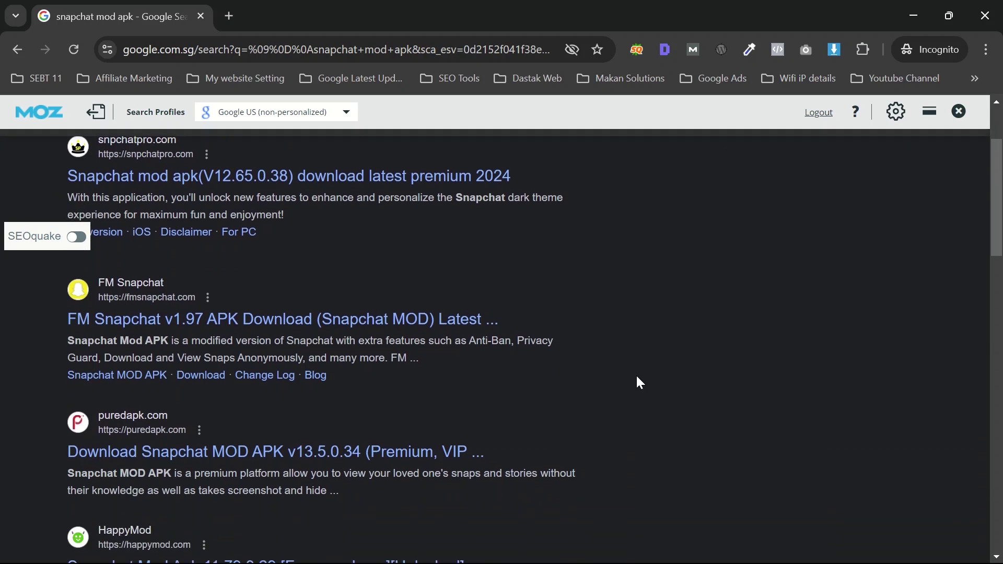
scroll(637, 377, down, 13)
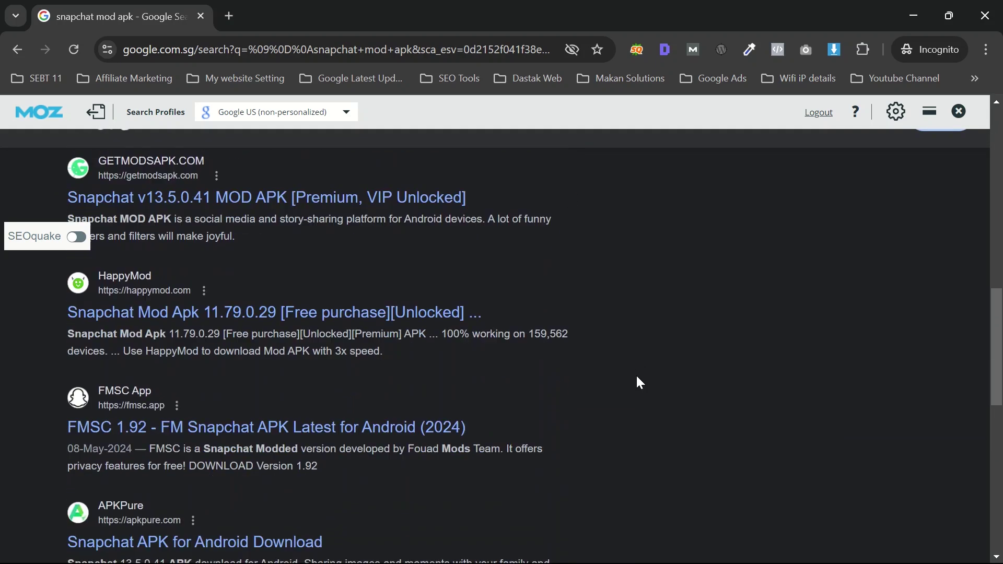
scroll(638, 378, up, 20)
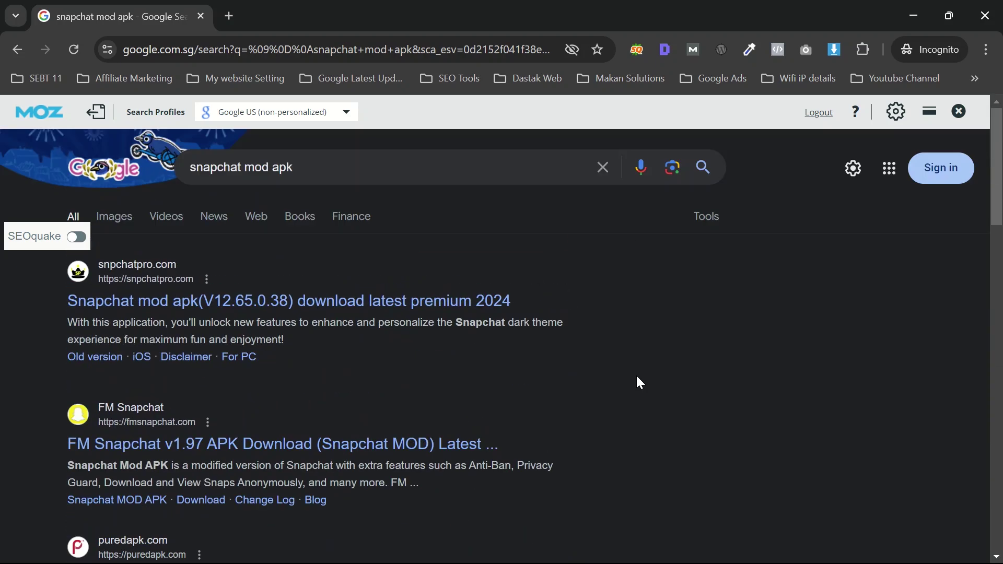
scroll(638, 380, down, 1)
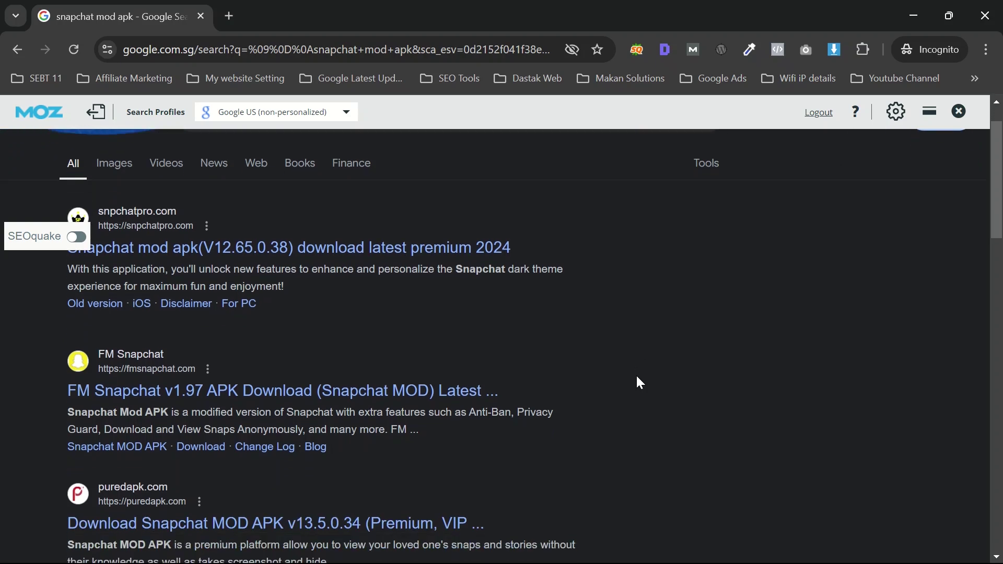
scroll(638, 381, up, 1)
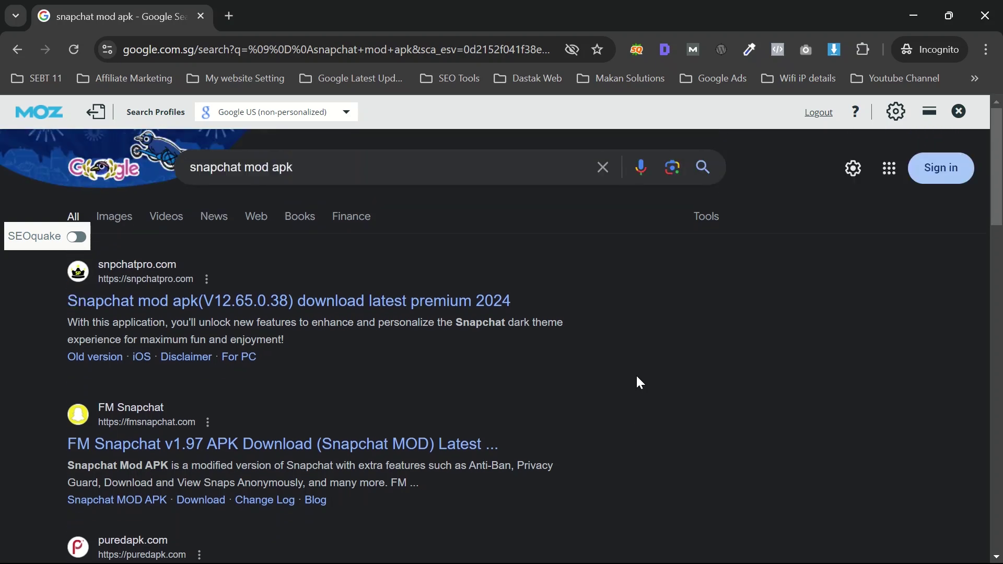
click(111, 302)
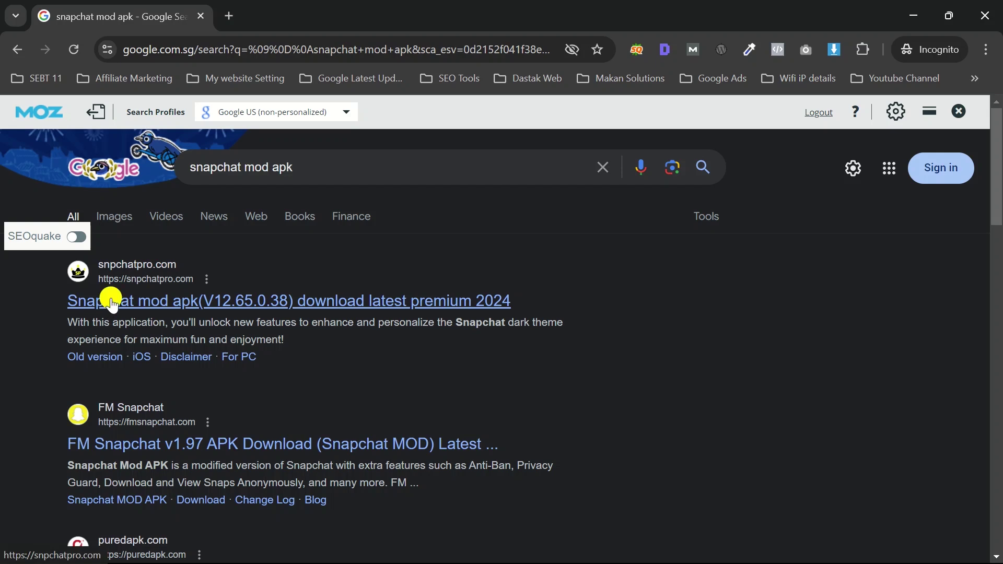
scroll(586, 381, down, 2)
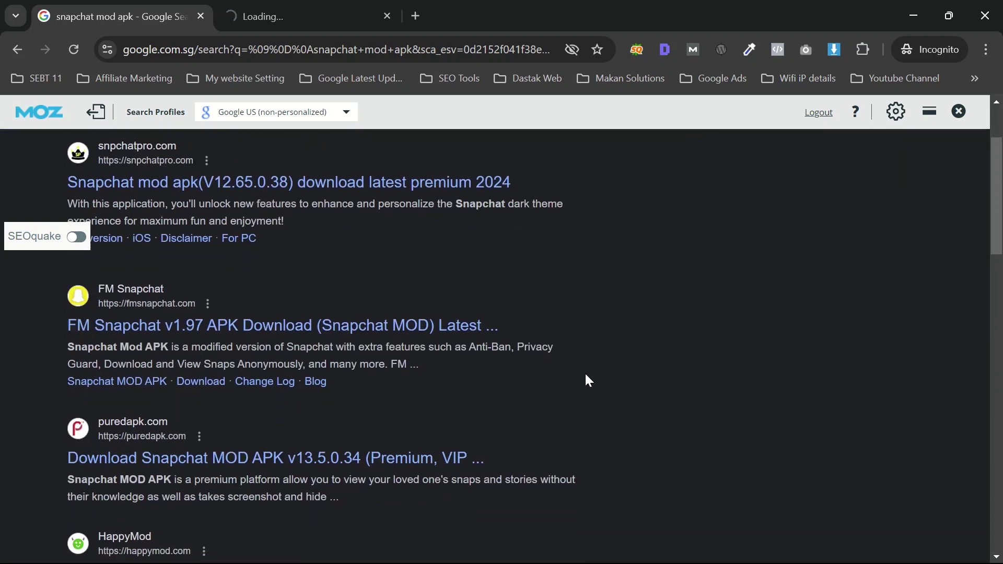
click(218, 321)
scroll(620, 333, down, 2)
click(288, 342)
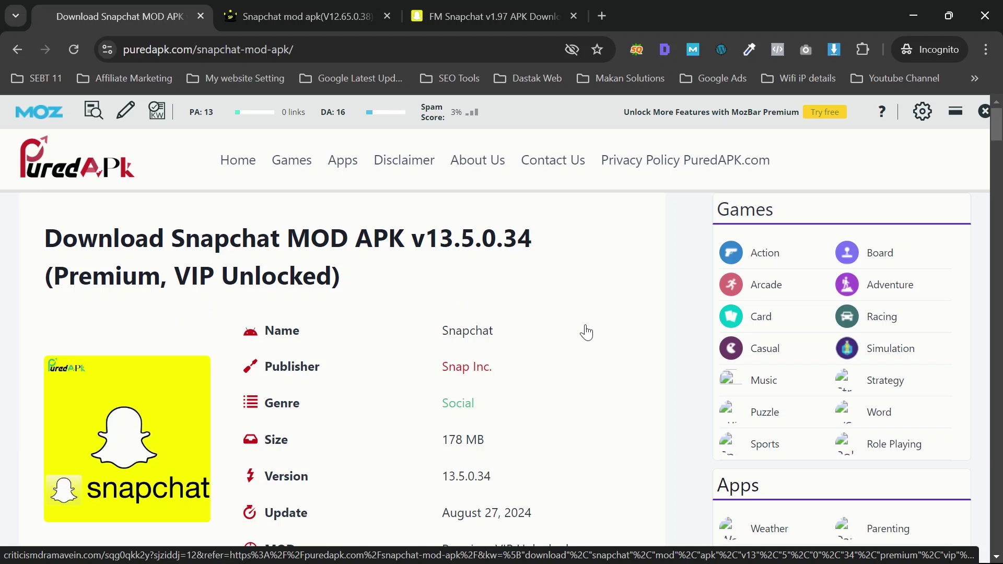
Examine the puredapk.com Snapchat page's content structure and its MozBar page authority and domain authority.
scroll(595, 350, down, 12)
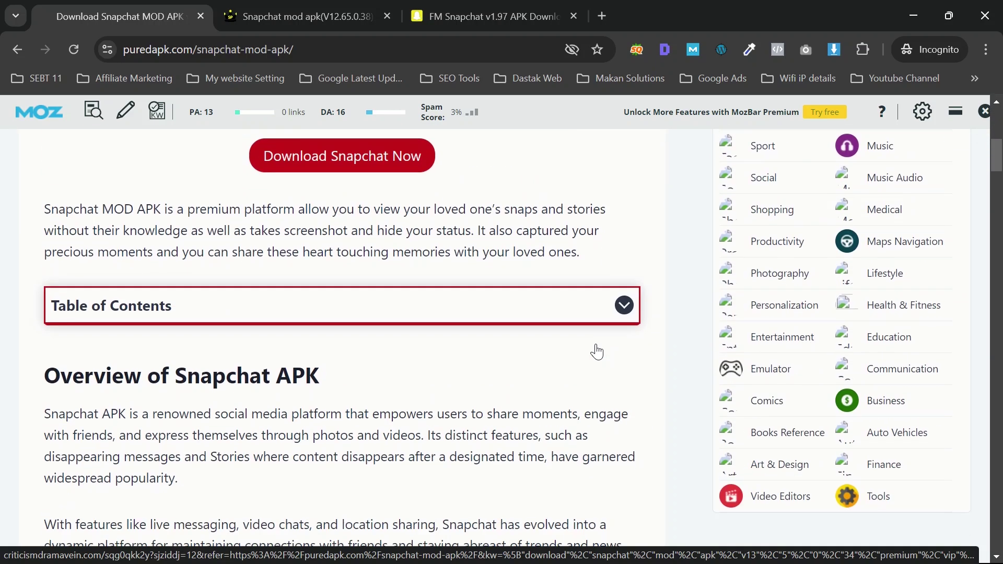
scroll(597, 351, down, 20)
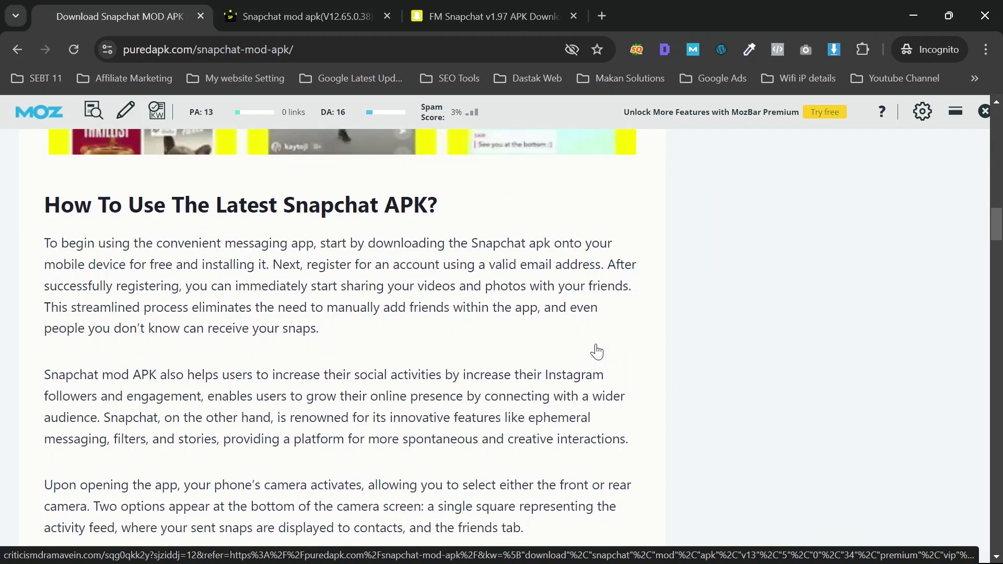
scroll(597, 351, down, 12)
scroll(598, 351, up, 14)
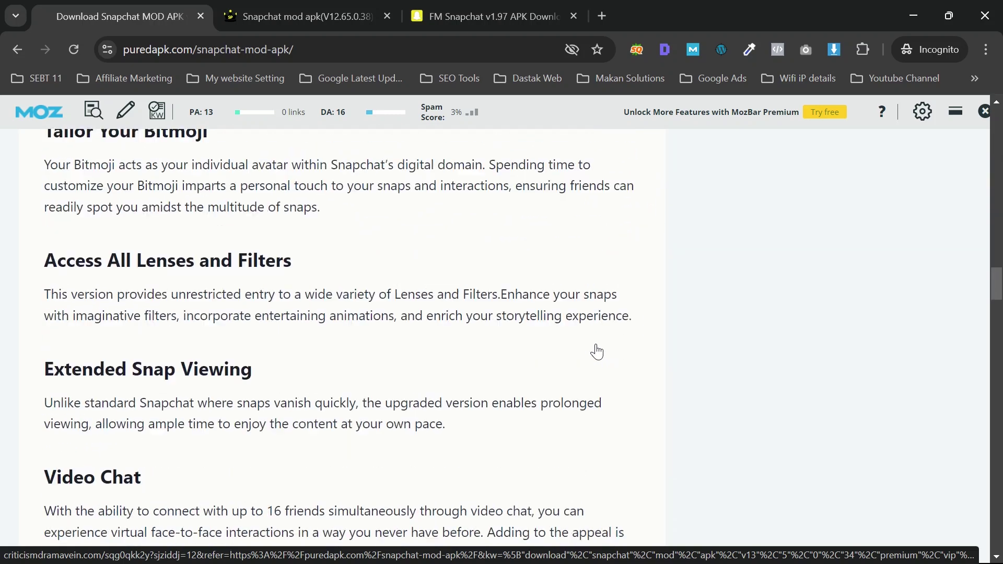
scroll(597, 351, up, 20)
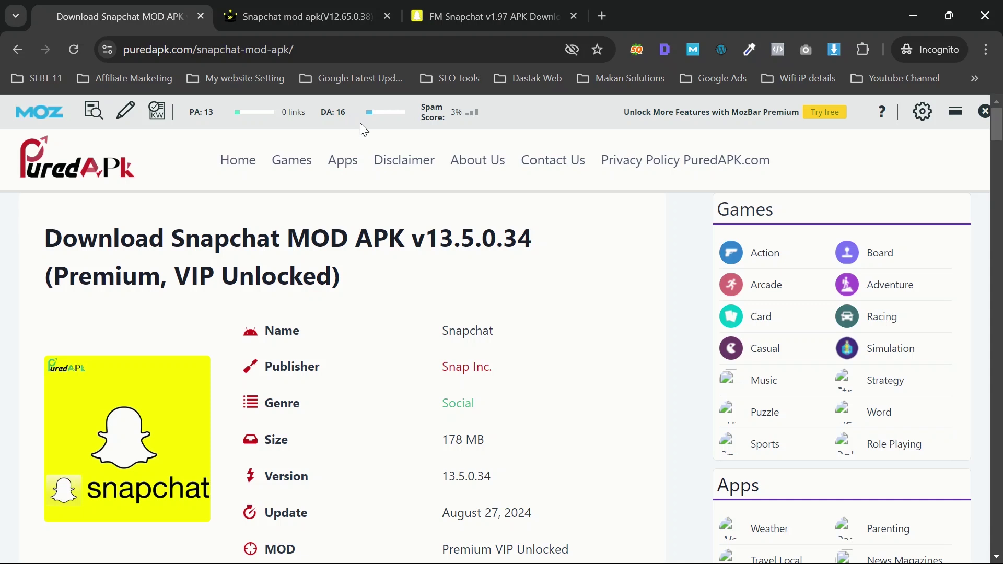
scroll(596, 378, down, 3)
scroll(415, 271, up, 3)
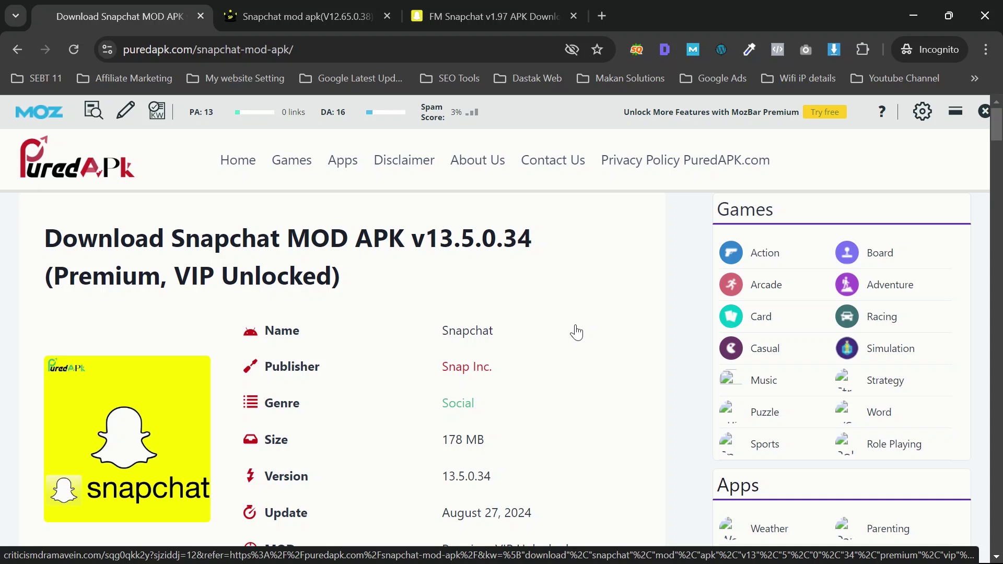
scroll(630, 405, down, 6)
scroll(630, 405, down, 2)
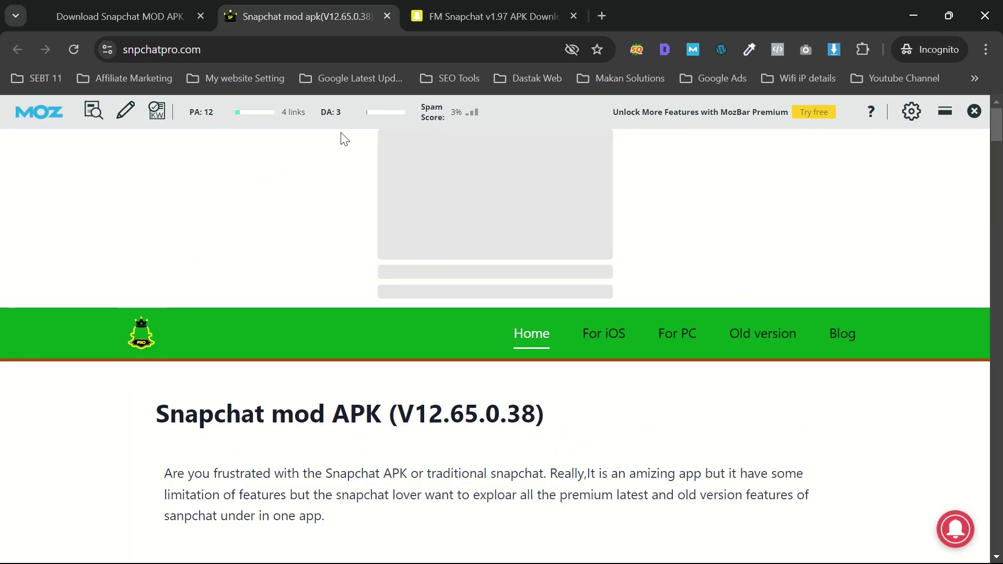
Examine the snpchatpro.com page's content and its MozBar authority metrics.
scroll(681, 450, down, 1)
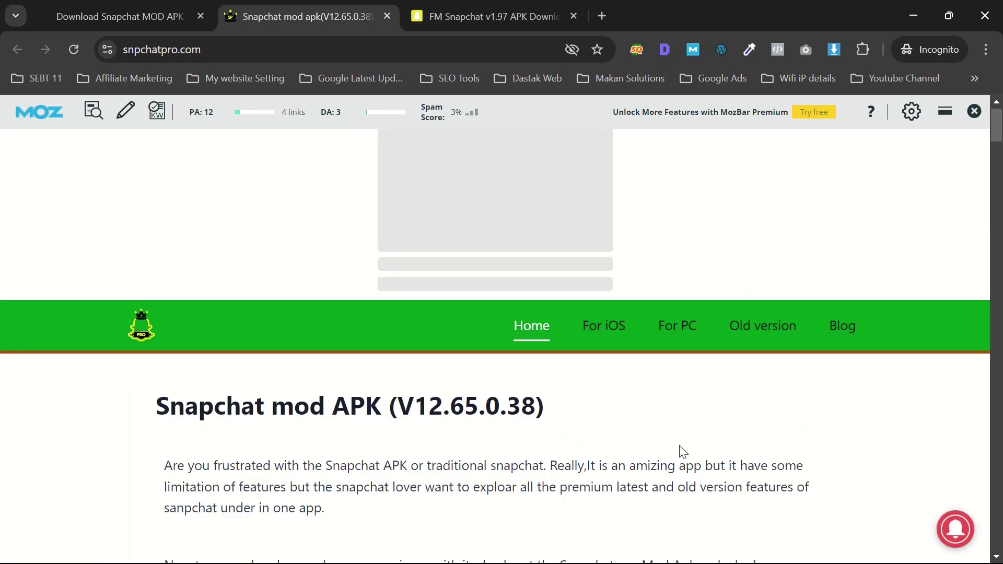
scroll(683, 452, up, 1)
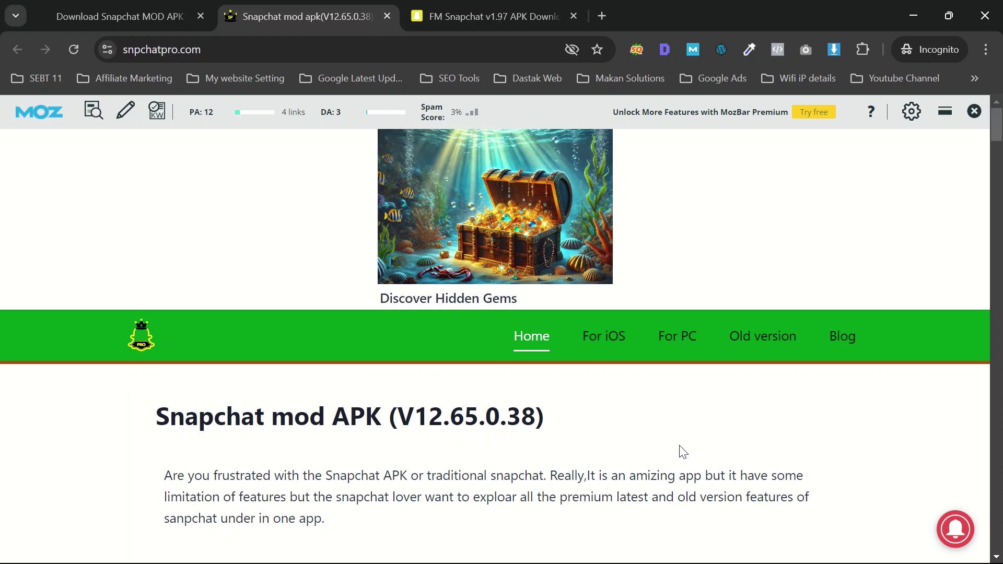
scroll(683, 452, down, 2)
scroll(683, 452, up, 2)
scroll(683, 452, down, 10)
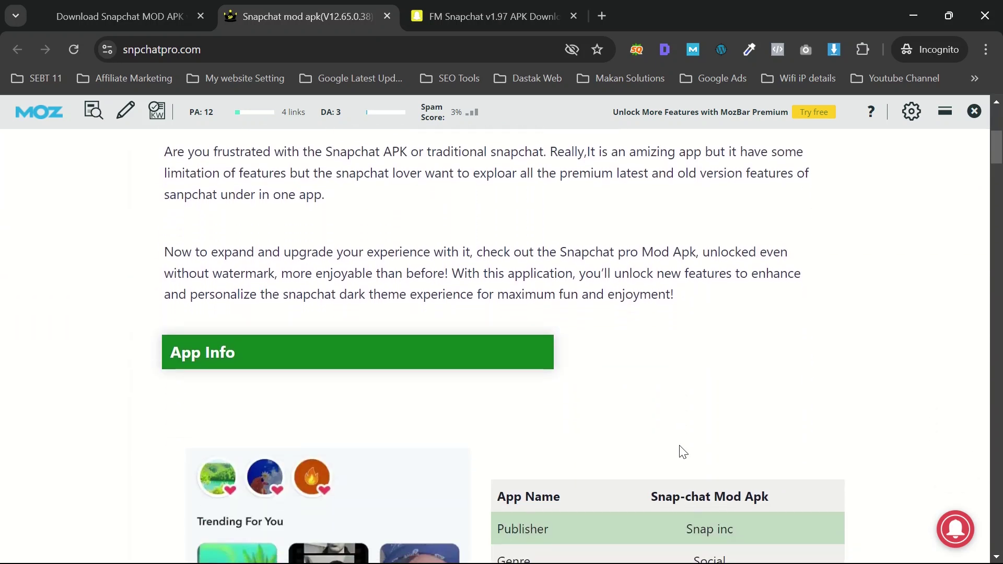
Switch to the fmsnapchat.com page and check its introduction and its MozBar page authority and domain authority.
scroll(682, 452, up, 10)
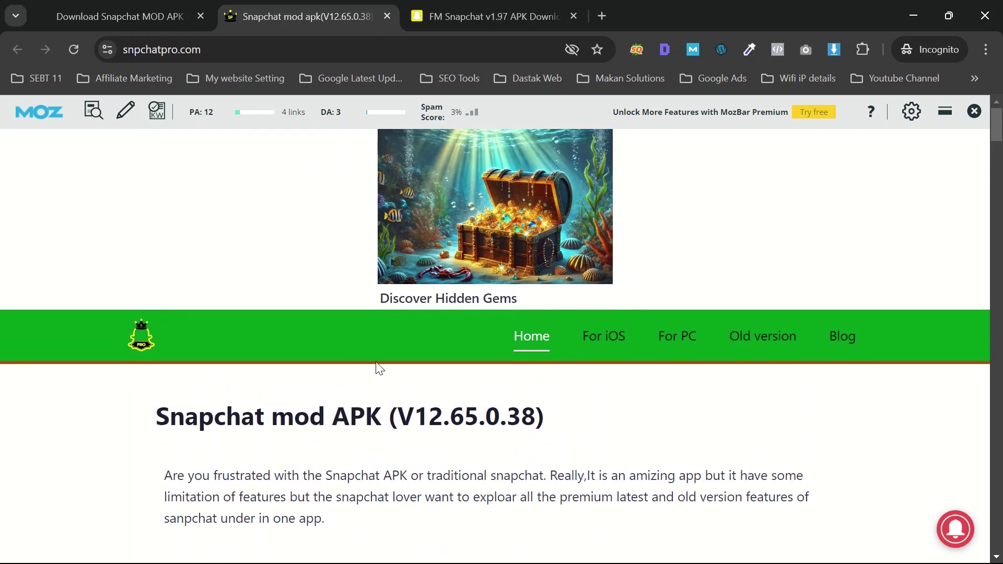
click(431, 8)
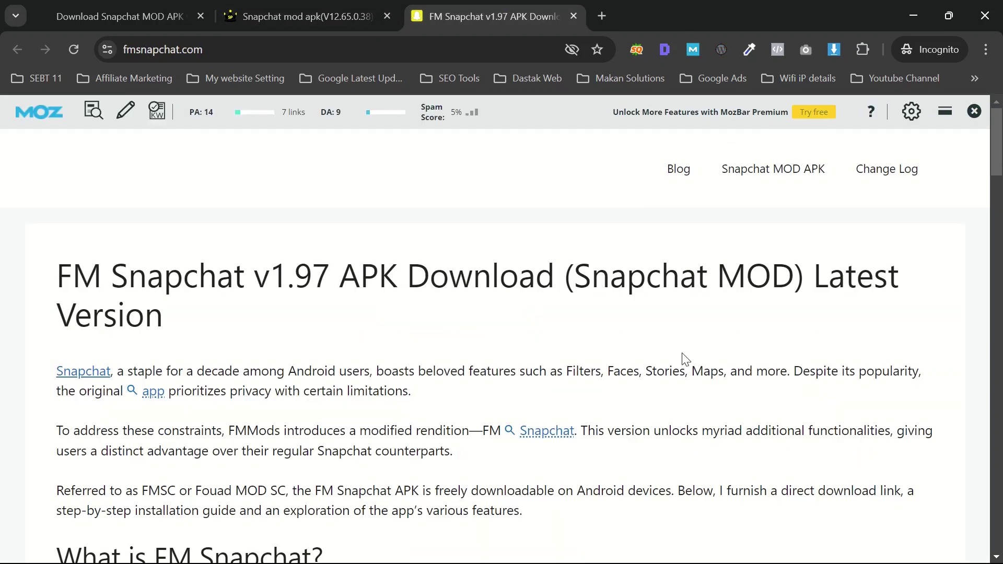
scroll(686, 360, down, 15)
scroll(686, 360, up, 12)
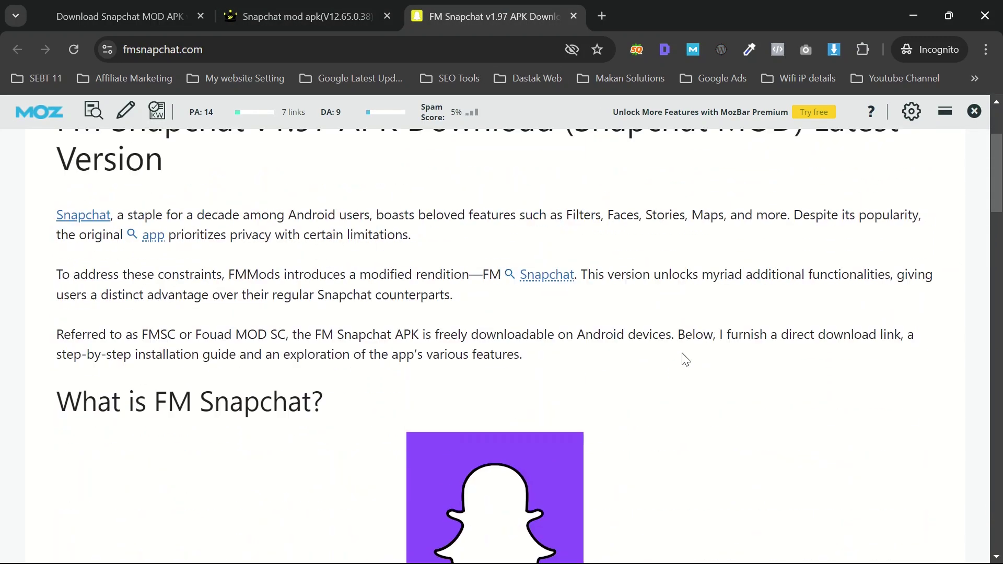
scroll(686, 359, up, 4)
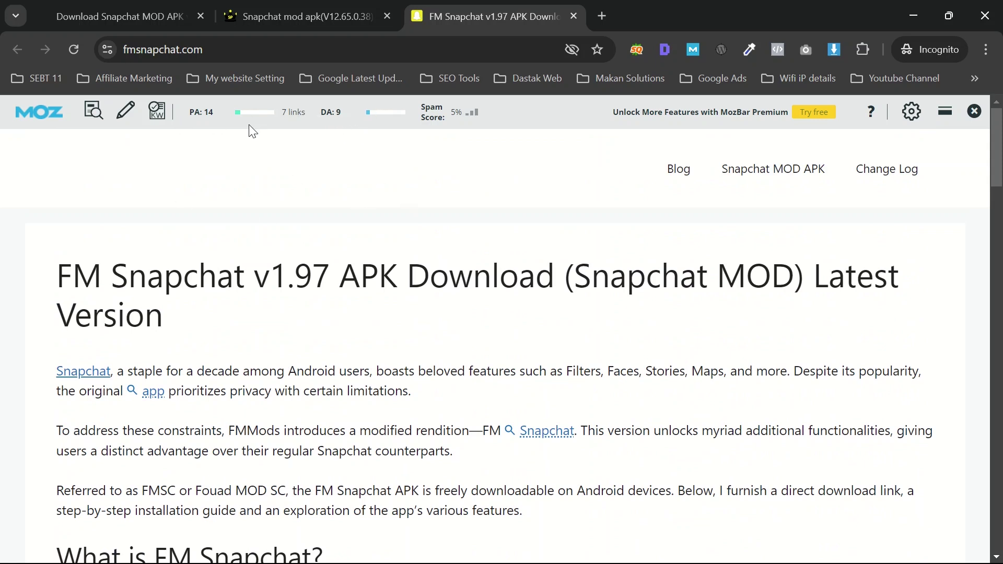
scroll(768, 416, down, 7)
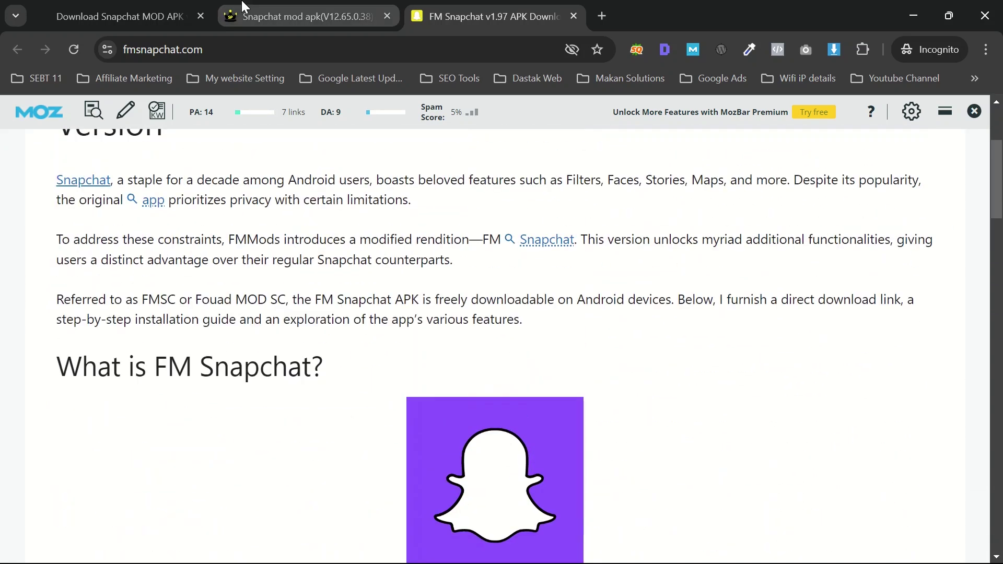
Compare the open puredapk.com and snpchatpro.com competitor pages with the fmsnapchat.com page.
click(159, 8)
click(296, 6)
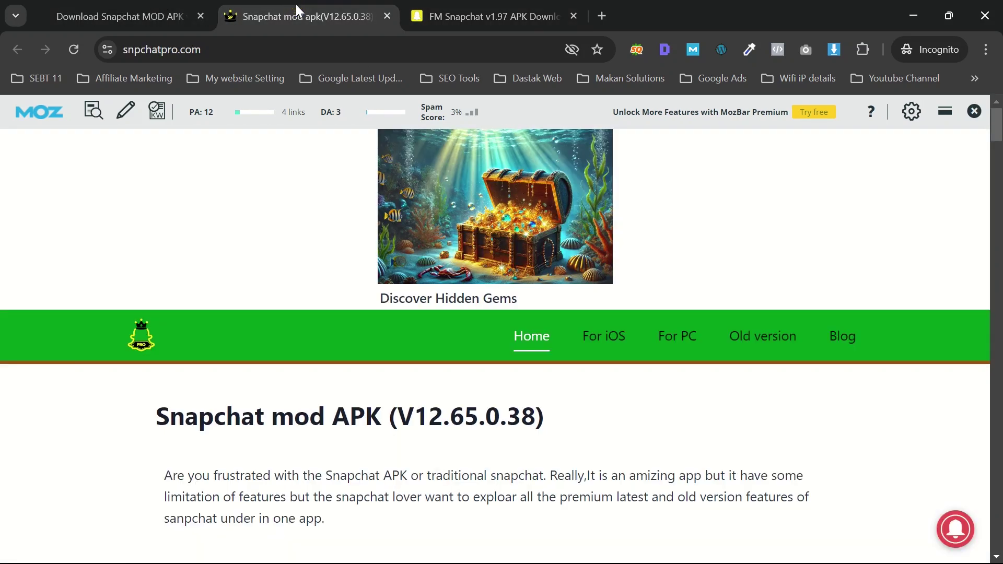
click(490, 10)
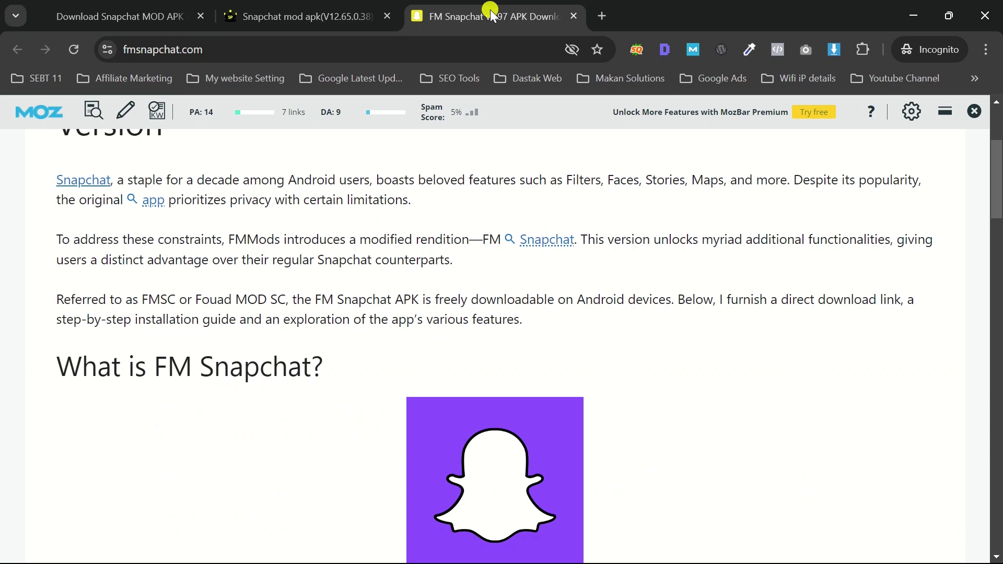
Examine the fmsnapchat.com article's content structure, from the question headings and key features to the installation steps and FAQ.
scroll(773, 405, down, 7)
scroll(772, 405, down, 5)
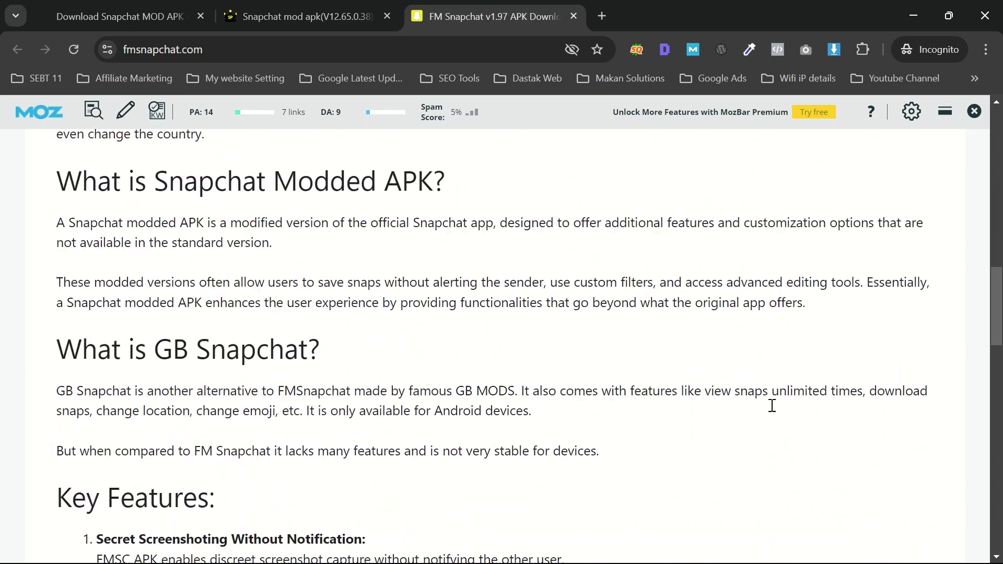
scroll(710, 405, up, 15)
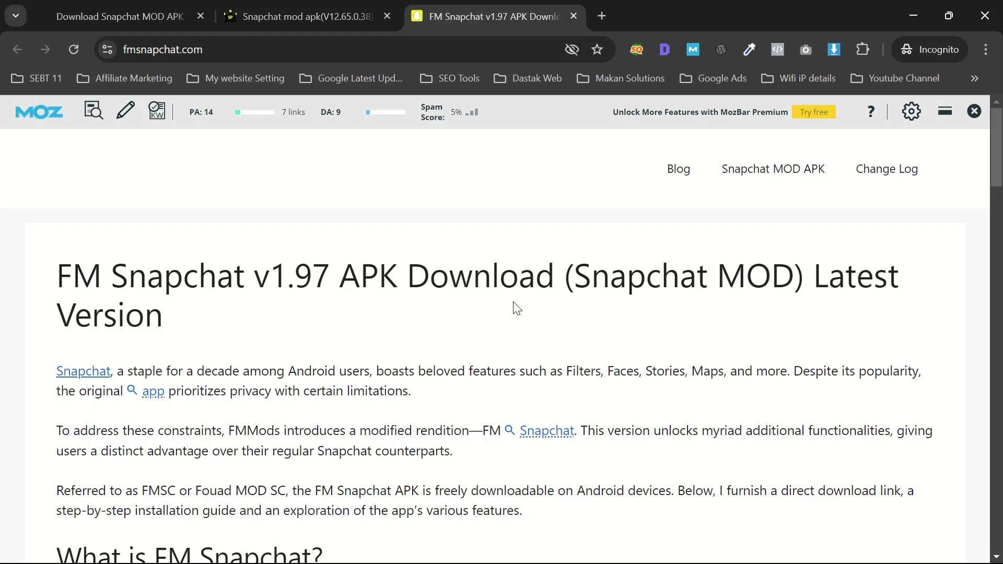
scroll(835, 419, down, 10)
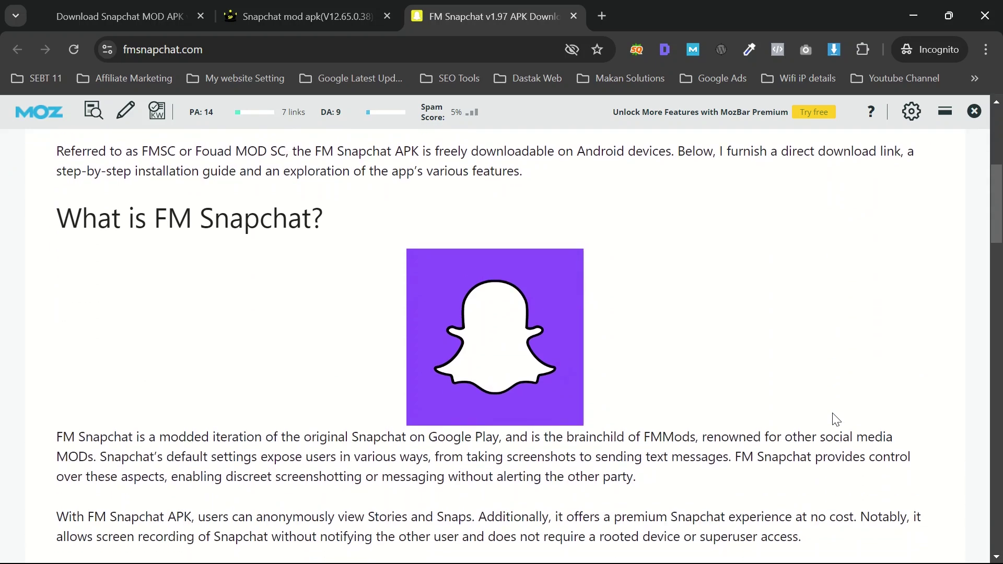
scroll(834, 419, up, 12)
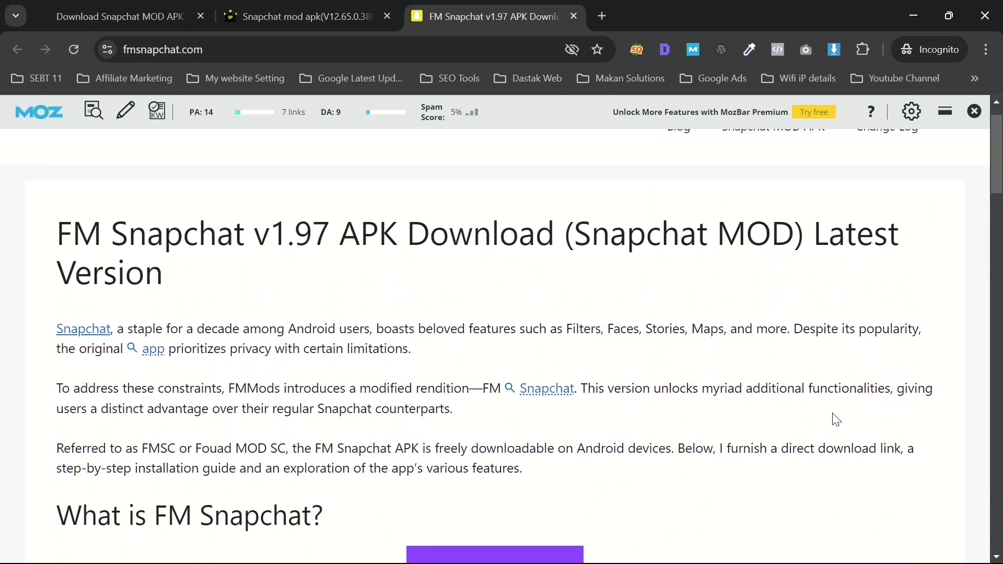
scroll(780, 386, down, 10)
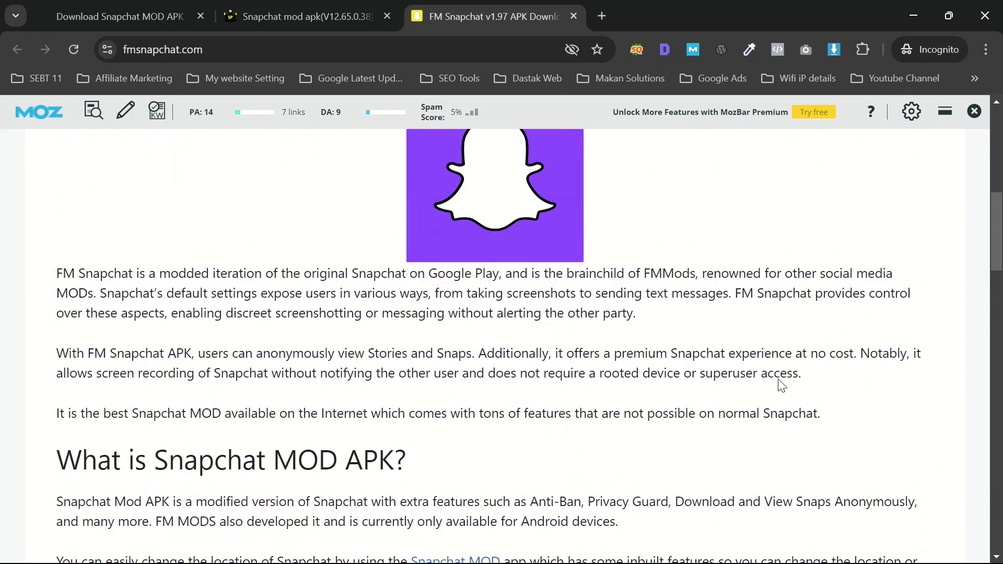
scroll(782, 386, down, 10)
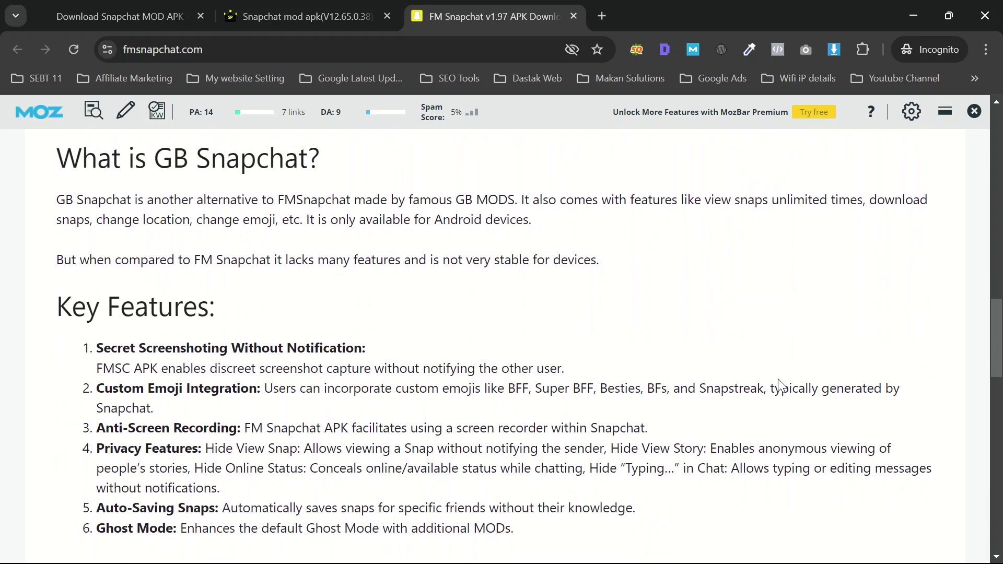
scroll(780, 380, down, 10)
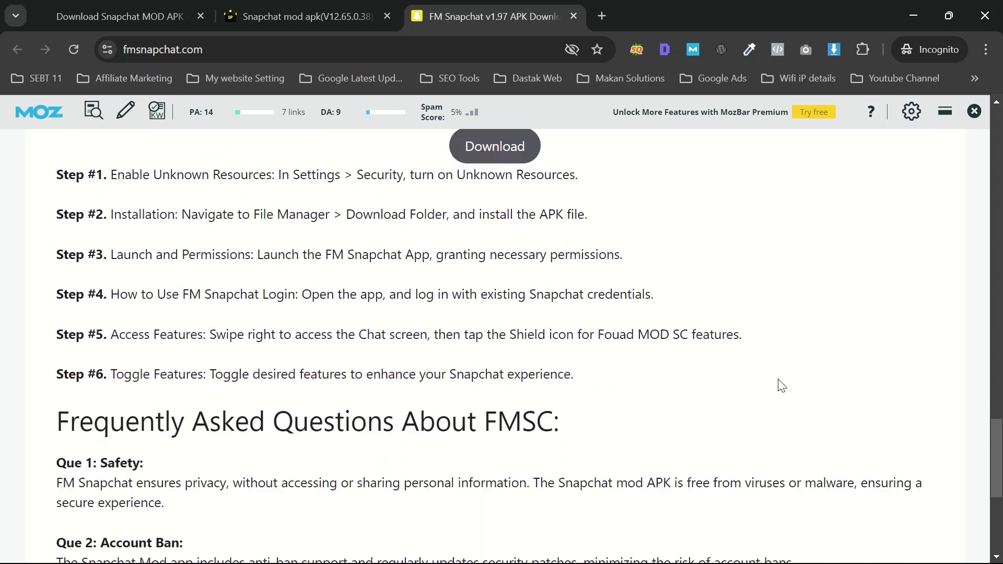
scroll(779, 379, down, 2)
scroll(779, 379, up, 15)
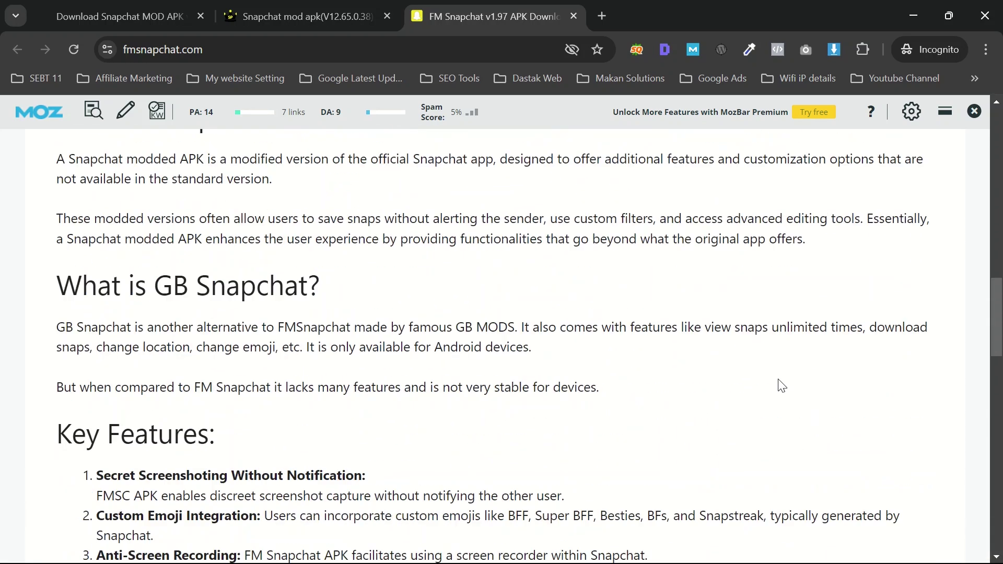
scroll(780, 380, up, 5)
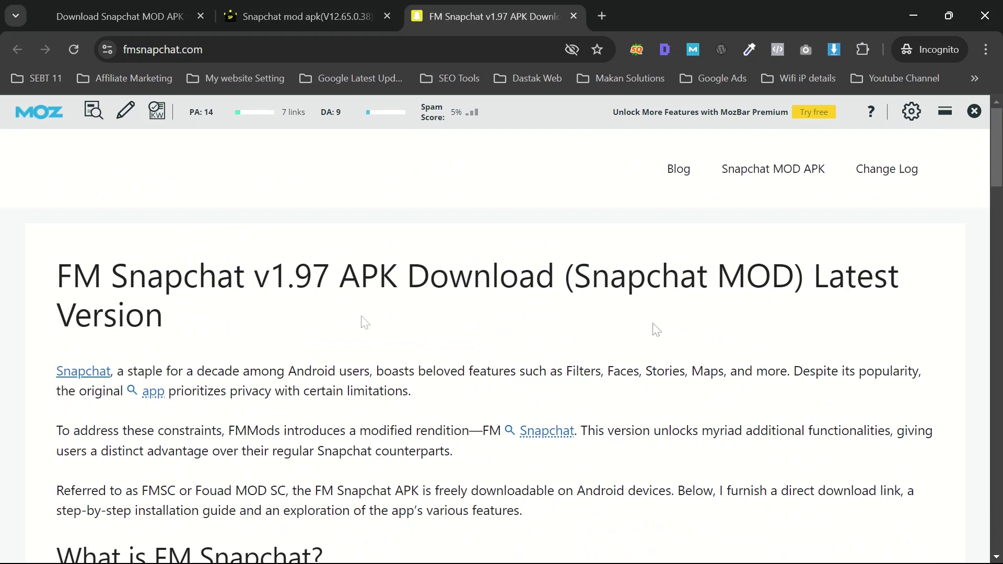
scroll(703, 421, down, 5)
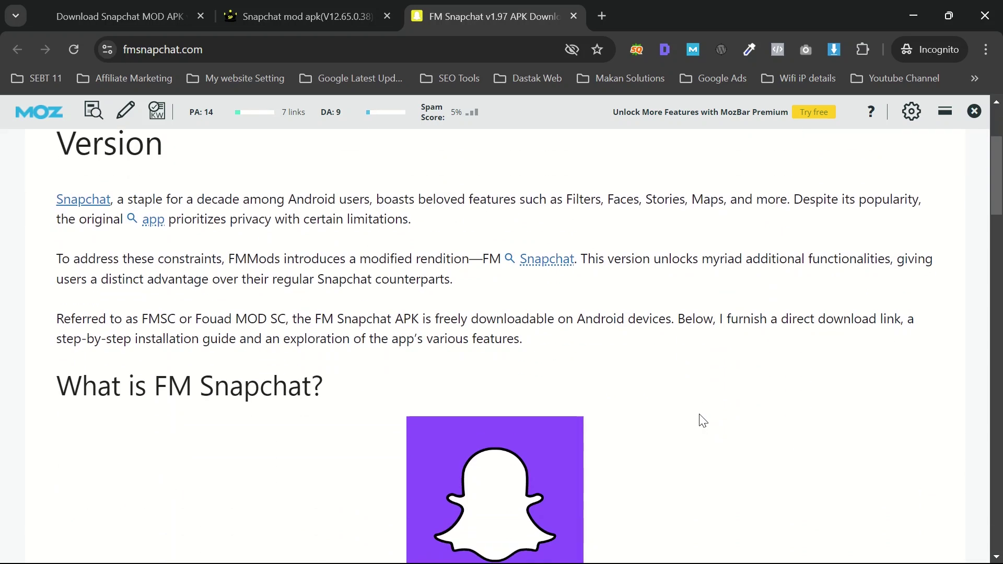
scroll(703, 421, up, 5)
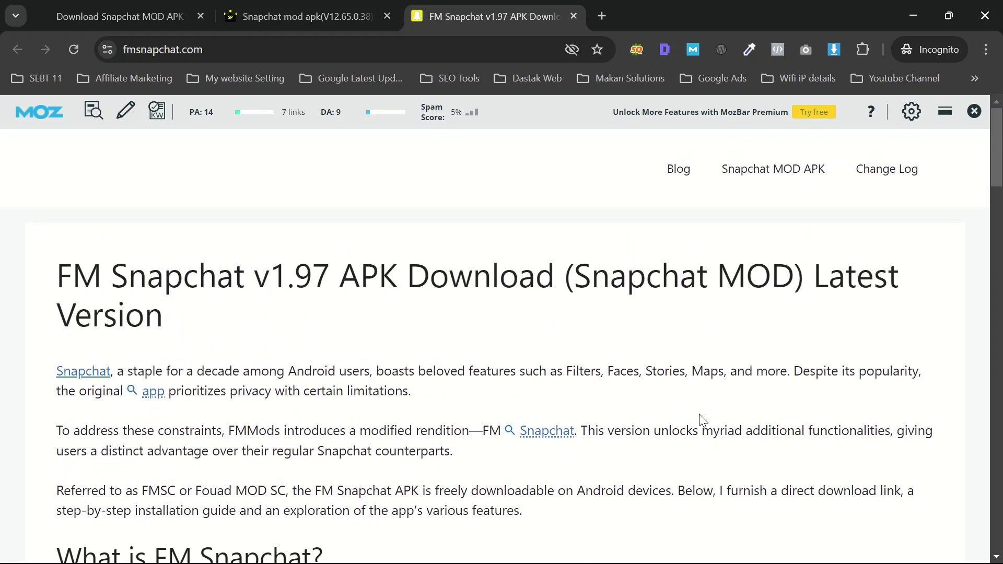
scroll(774, 451, down, 3)
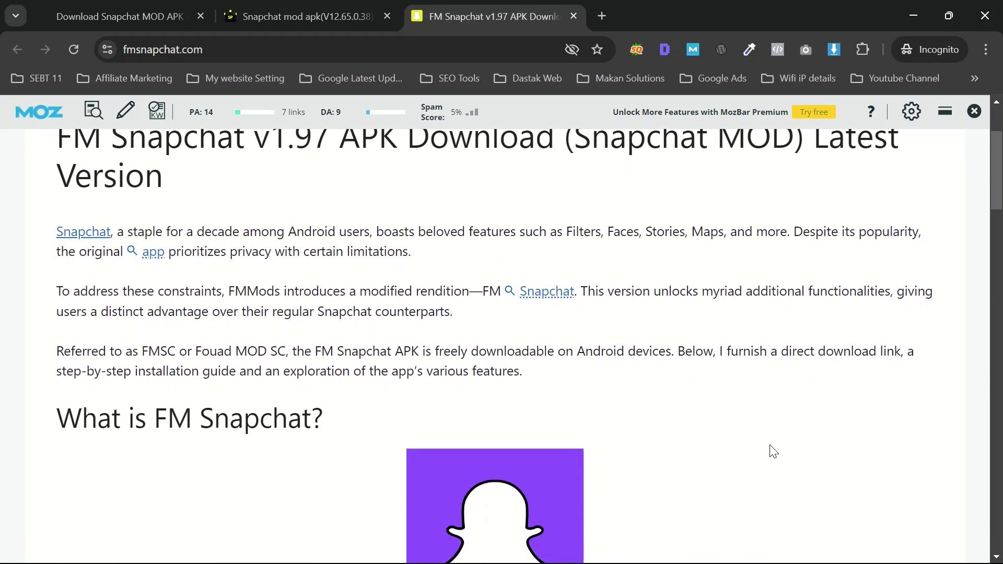
scroll(773, 452, down, 8)
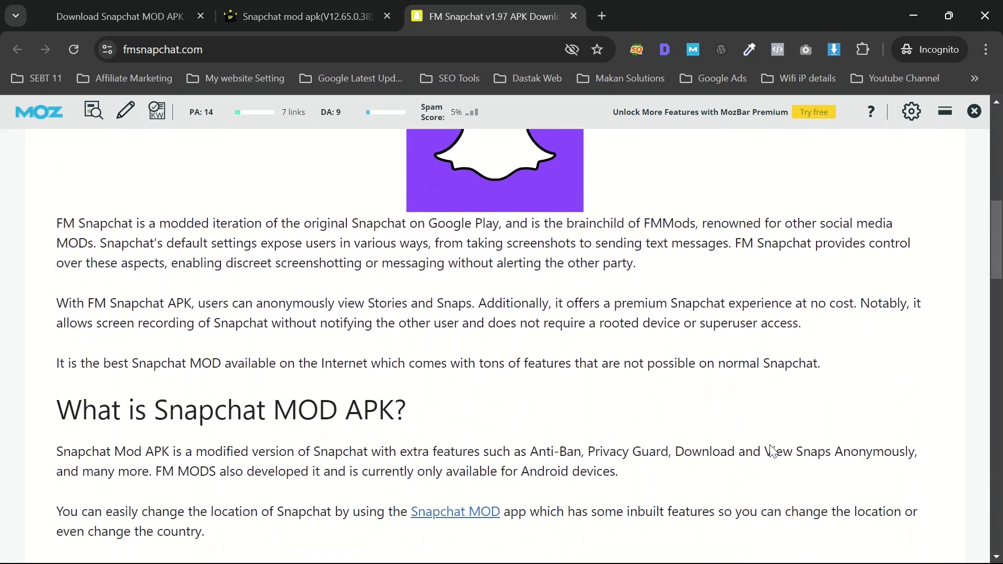
scroll(774, 450, up, 10)
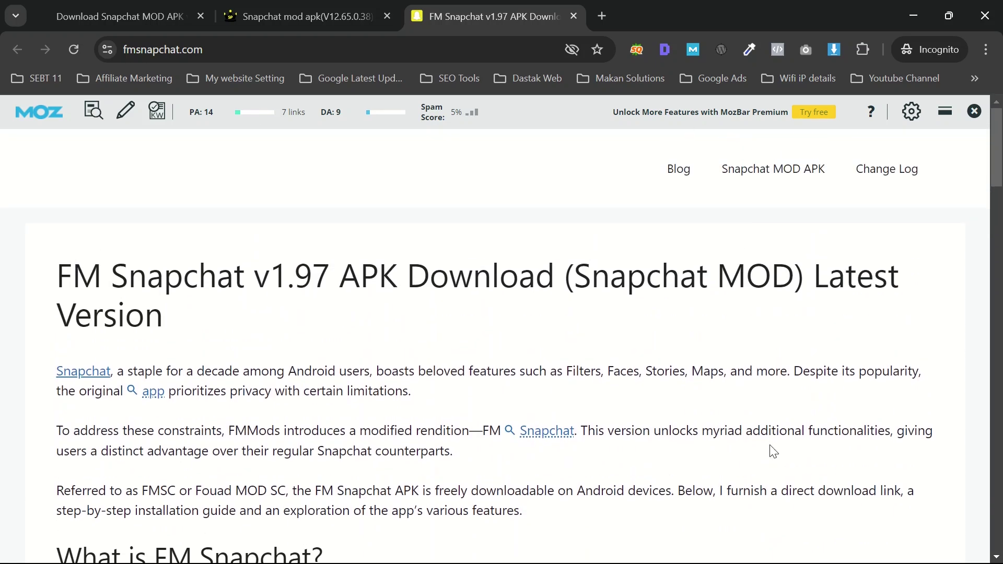
scroll(773, 452, down, 2)
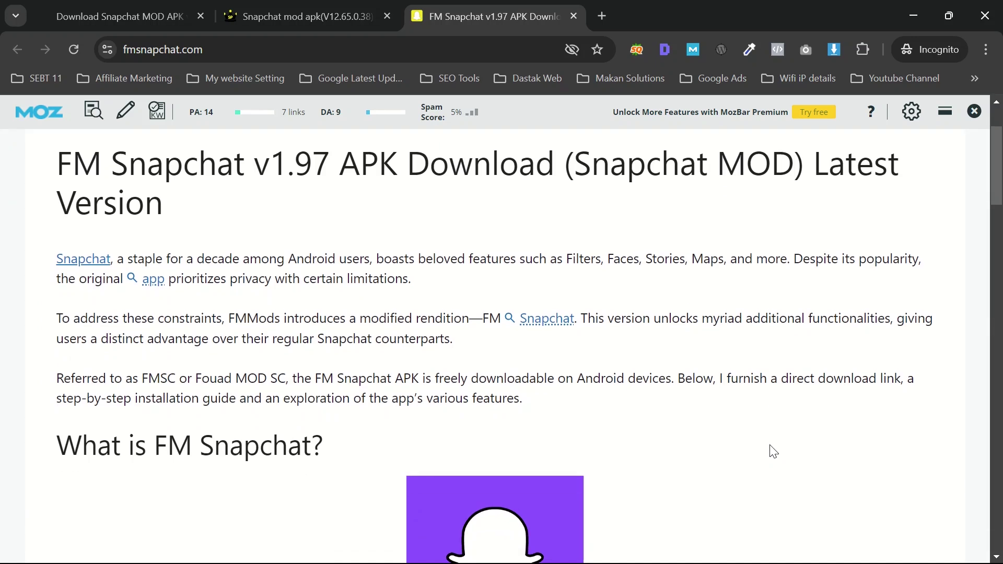
scroll(773, 452, up, 2)
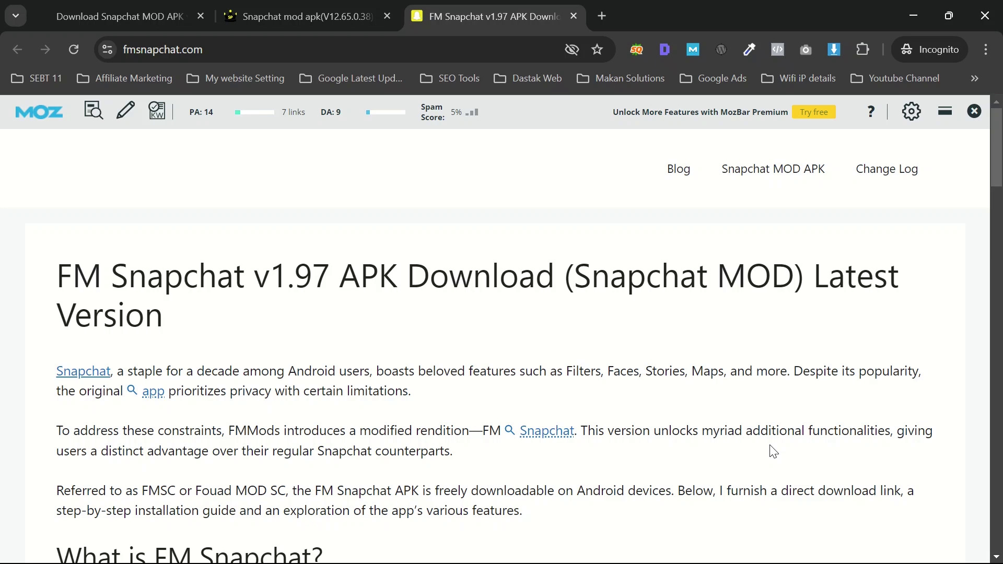
scroll(794, 413, down, 7)
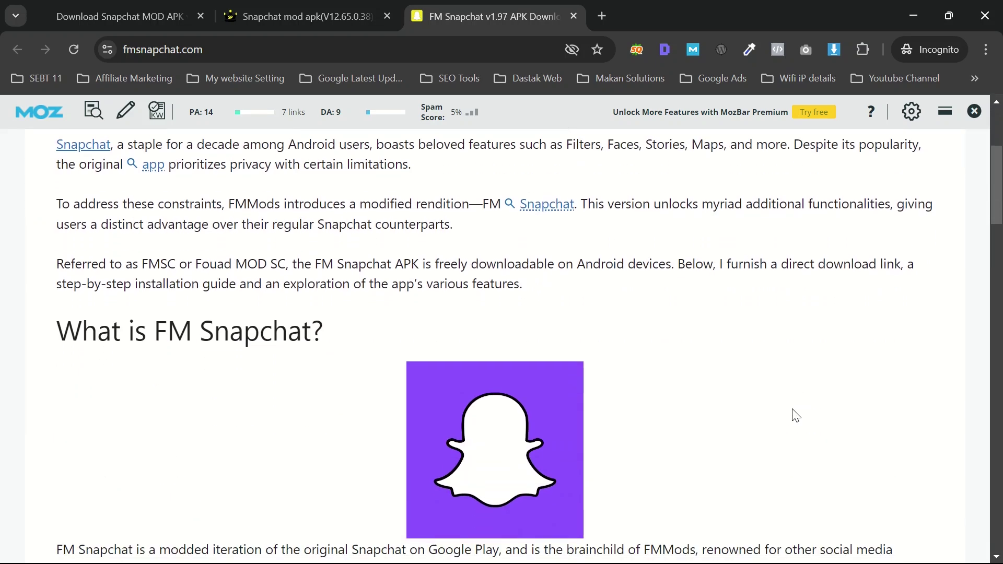
scroll(794, 409, down, 10)
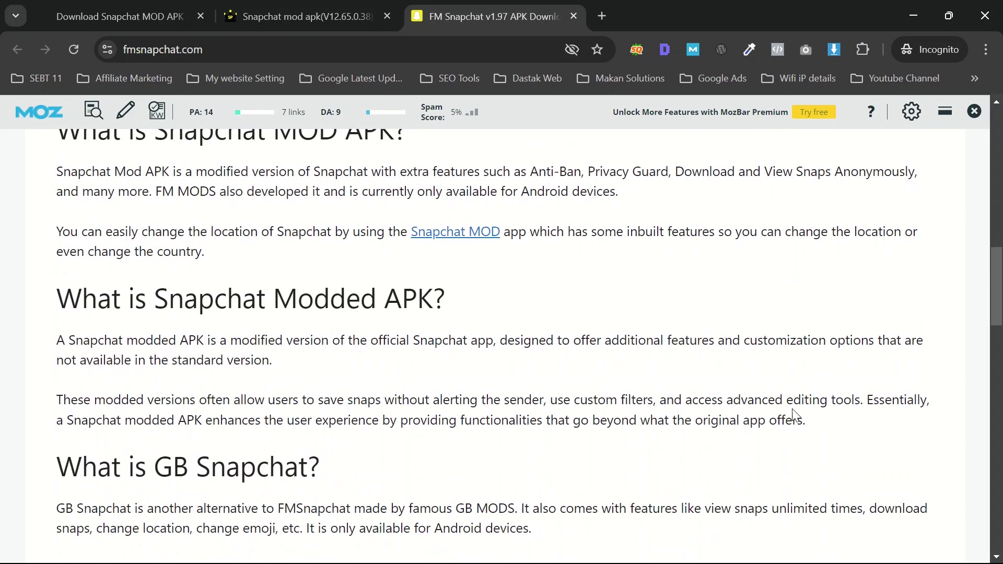
scroll(791, 412, up, 20)
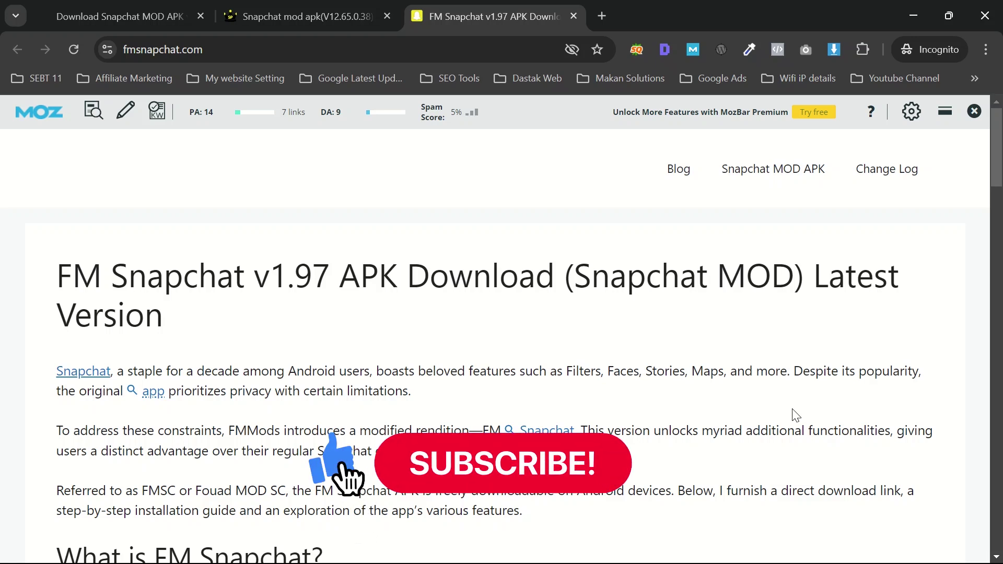
scroll(794, 415, down, 2)
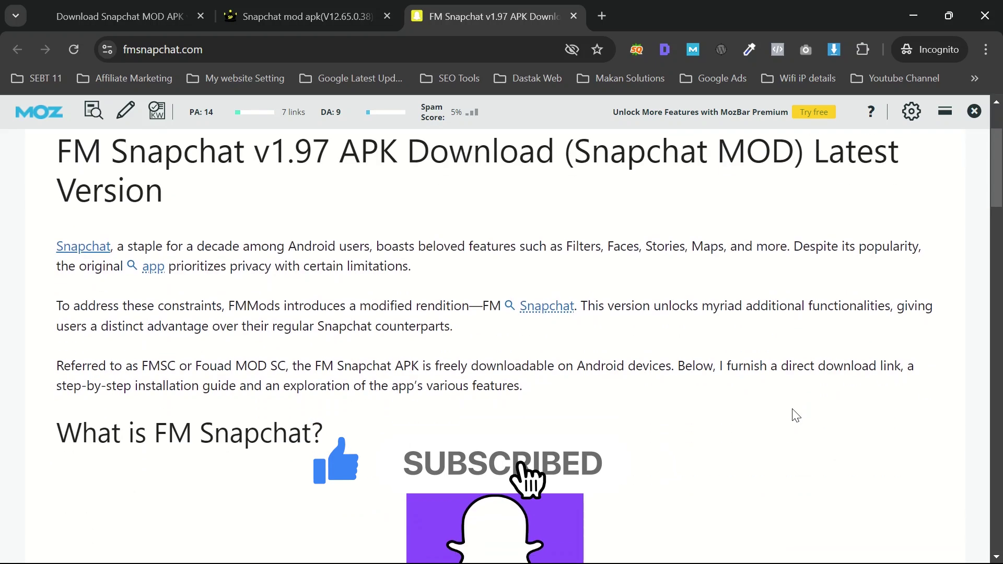
scroll(795, 415, down, 8)
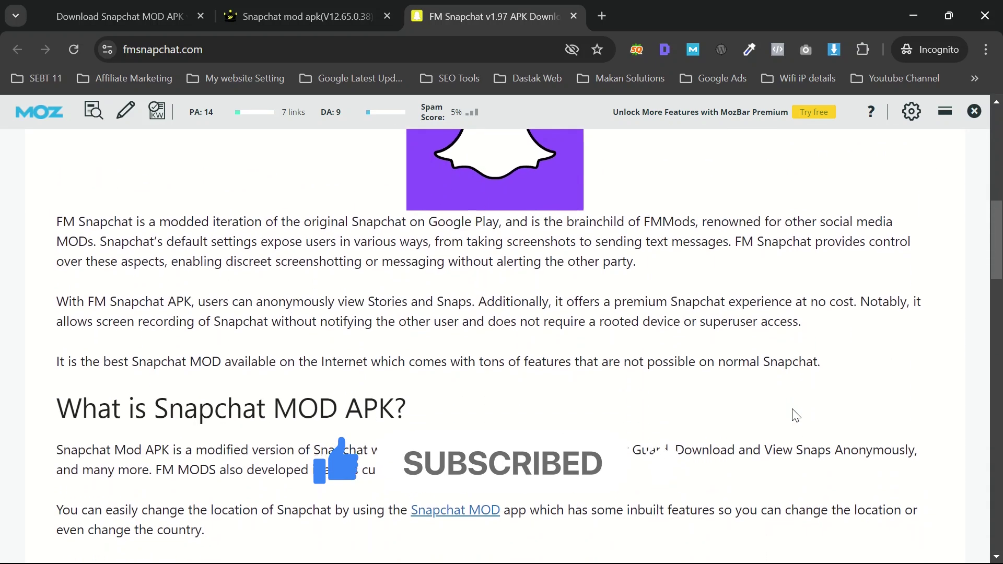
scroll(795, 416, up, 10)
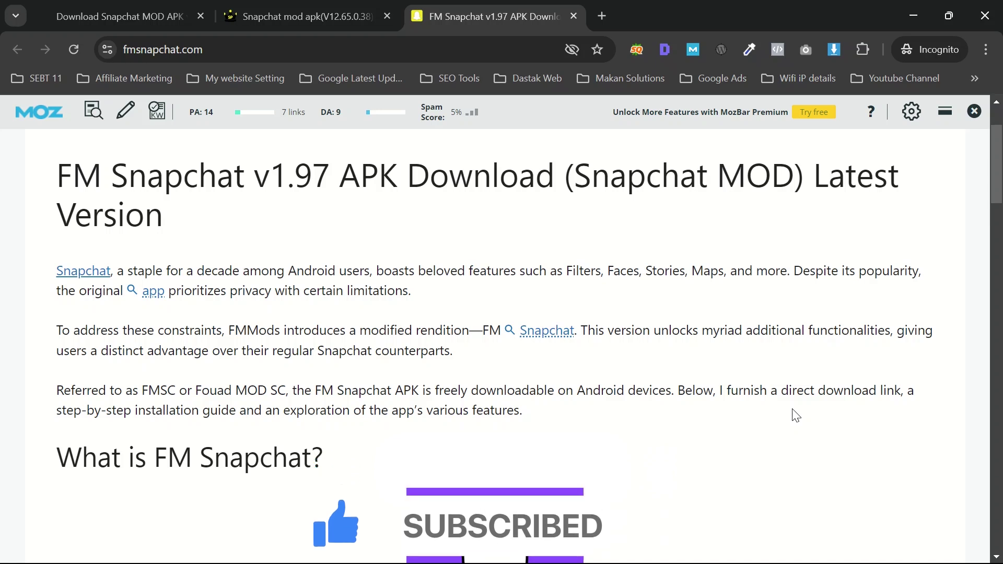
scroll(795, 415, up, 2)
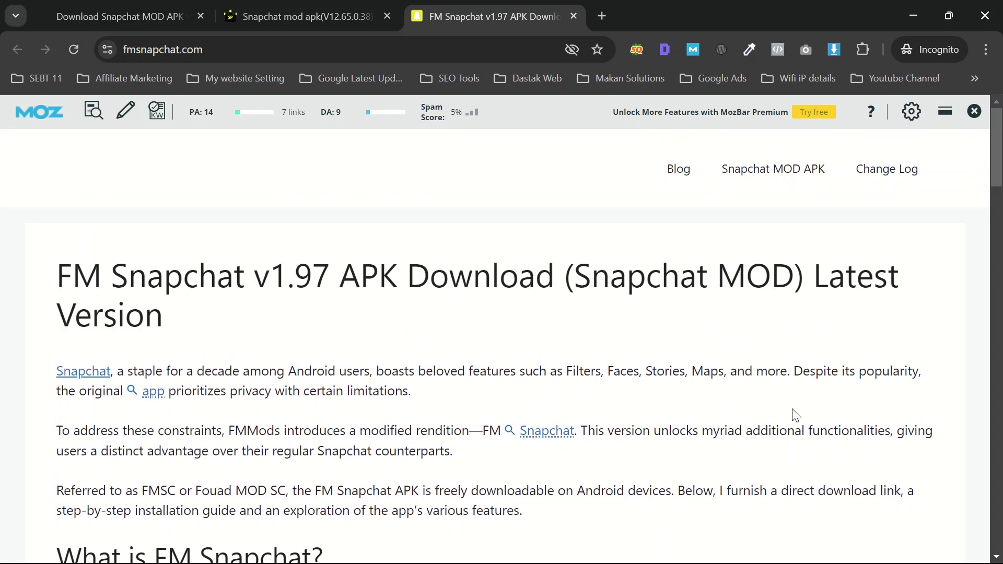